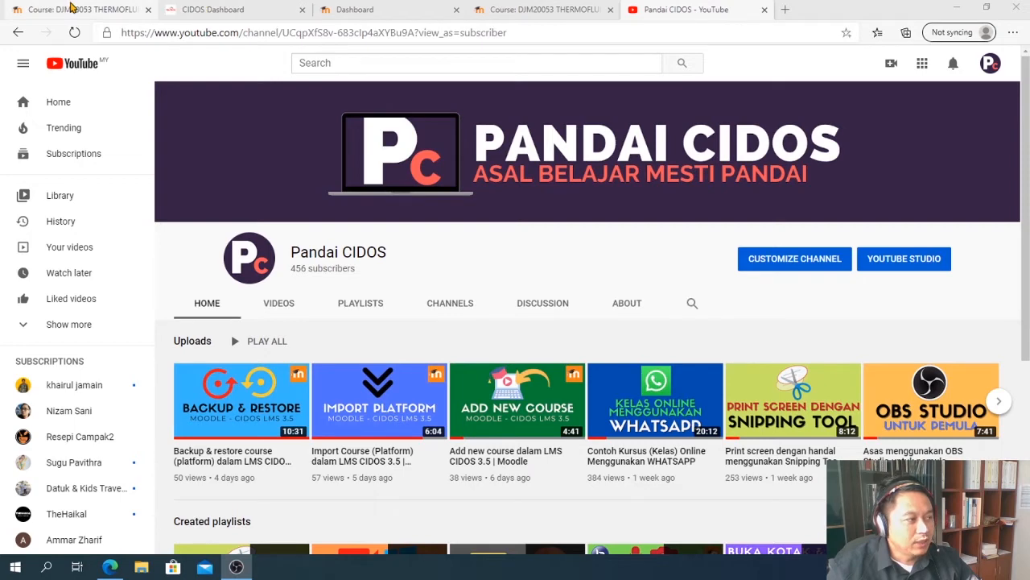
Step: Look over the DJM20053 JUN 20 course page, the Moodle Dashboard and the CIDOS blended learning report
{"action": "left_click", "coordinate": [72, 8]}
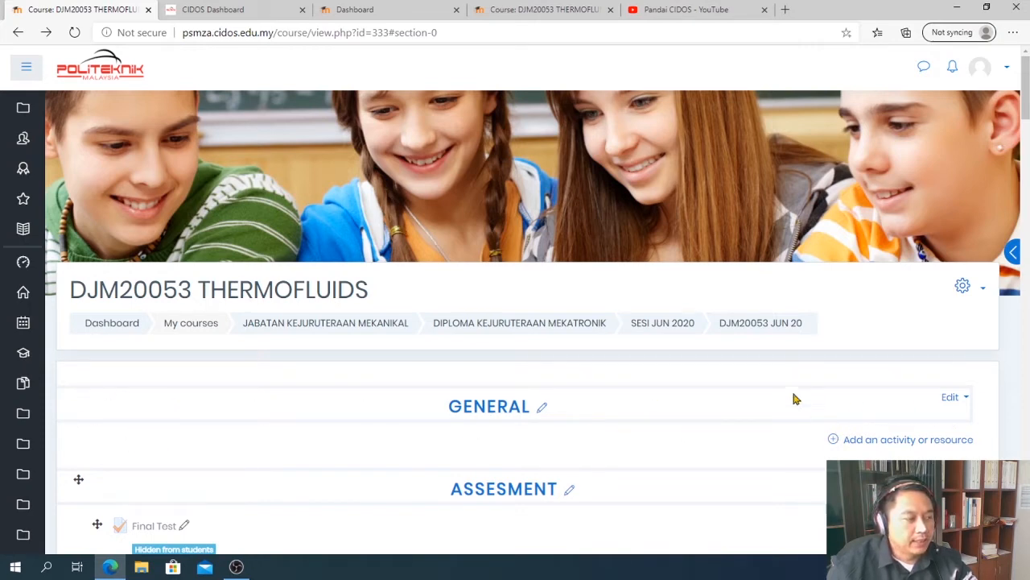
{"action": "left_click", "coordinate": [391, 12]}
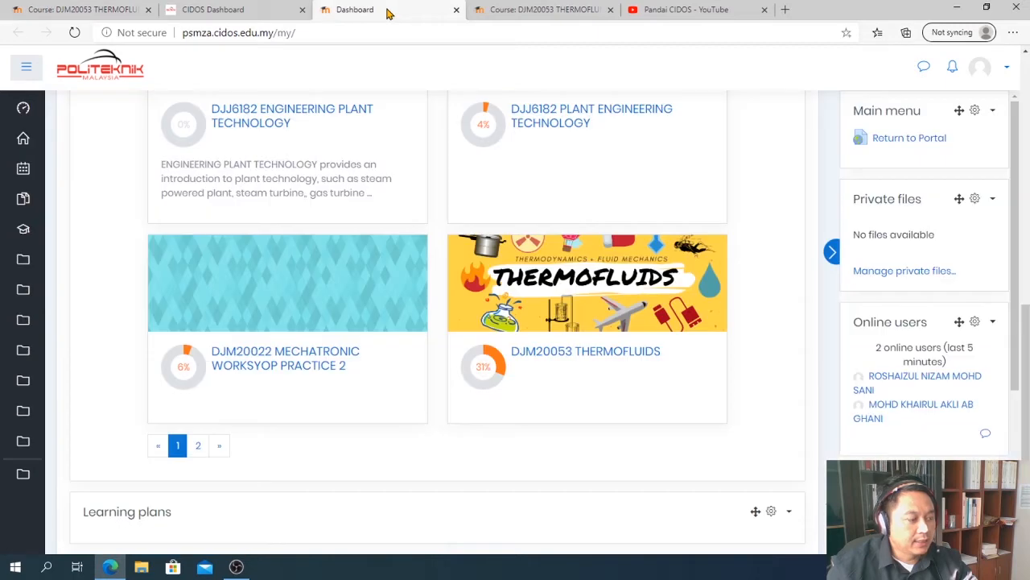
{"action": "key", "text": "ctrl+shift+Tab"}
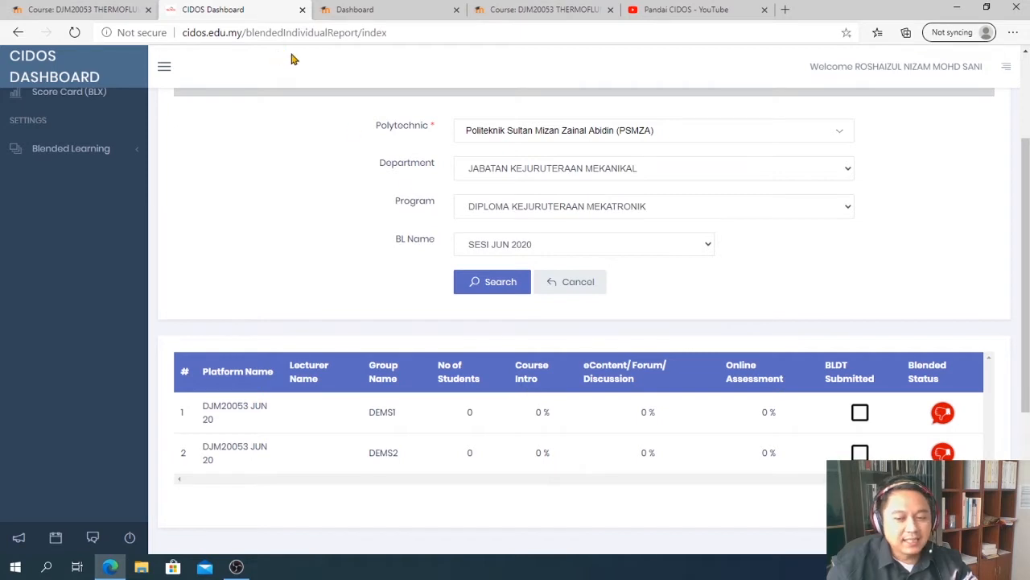
{"action": "left_click", "coordinate": [105, 9]}
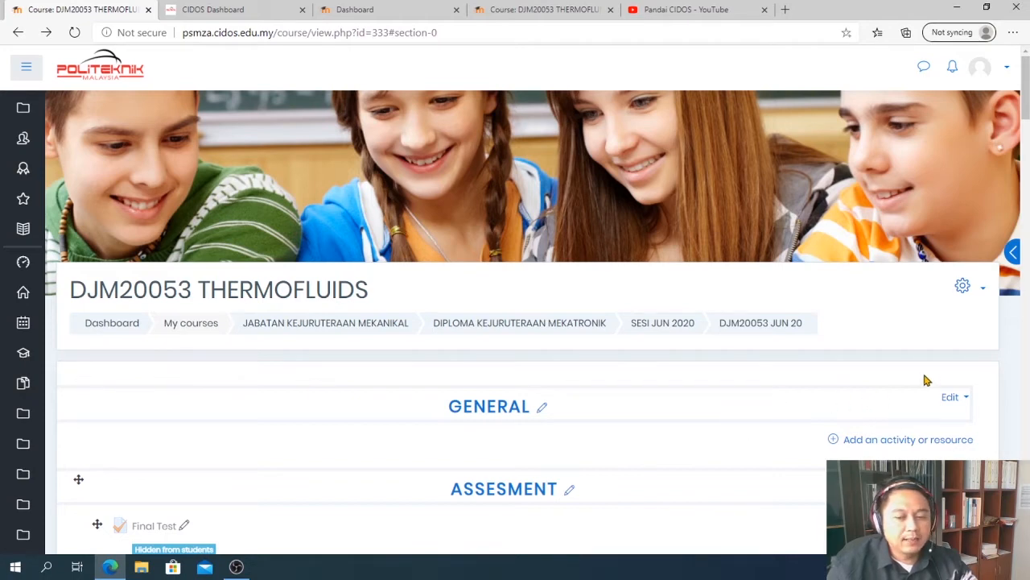
Step: Turn editing off and back on for the DJM20053 JUN 20 course
{"action": "left_click", "coordinate": [981, 289]}
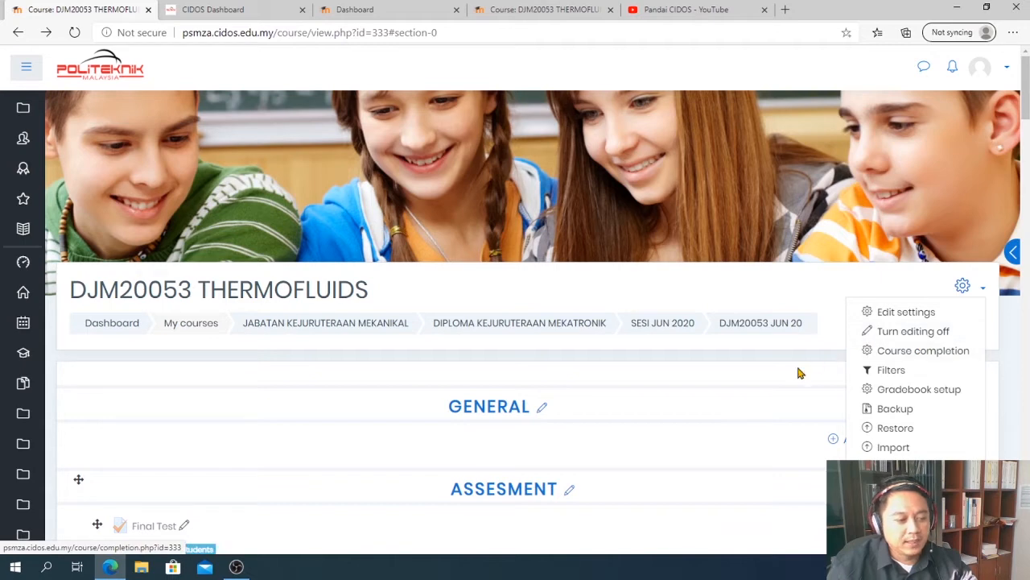
{"action": "key", "text": "Escape"}
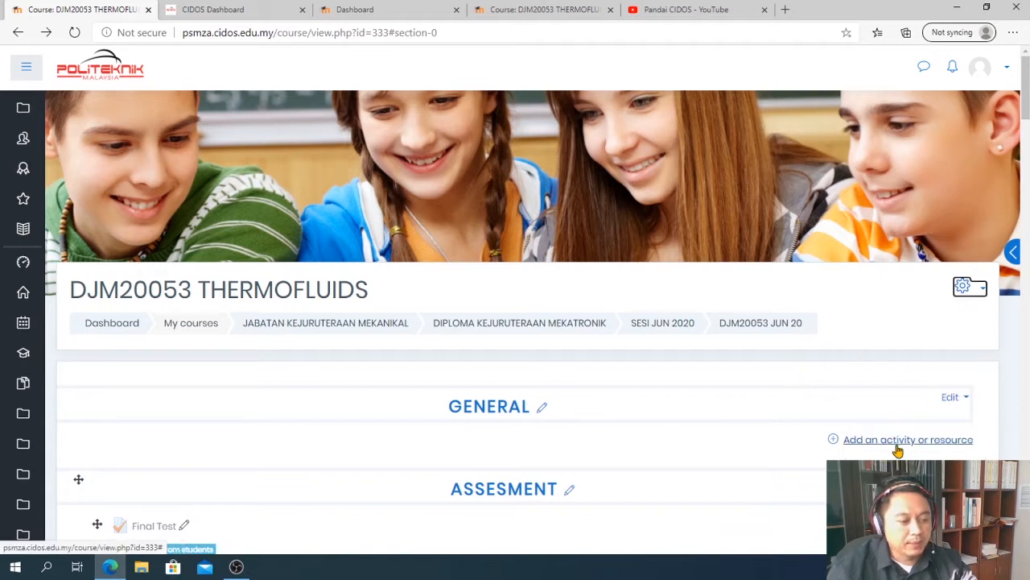
{"action": "left_click", "coordinate": [975, 288]}
{"action": "left_click", "coordinate": [947, 342]}
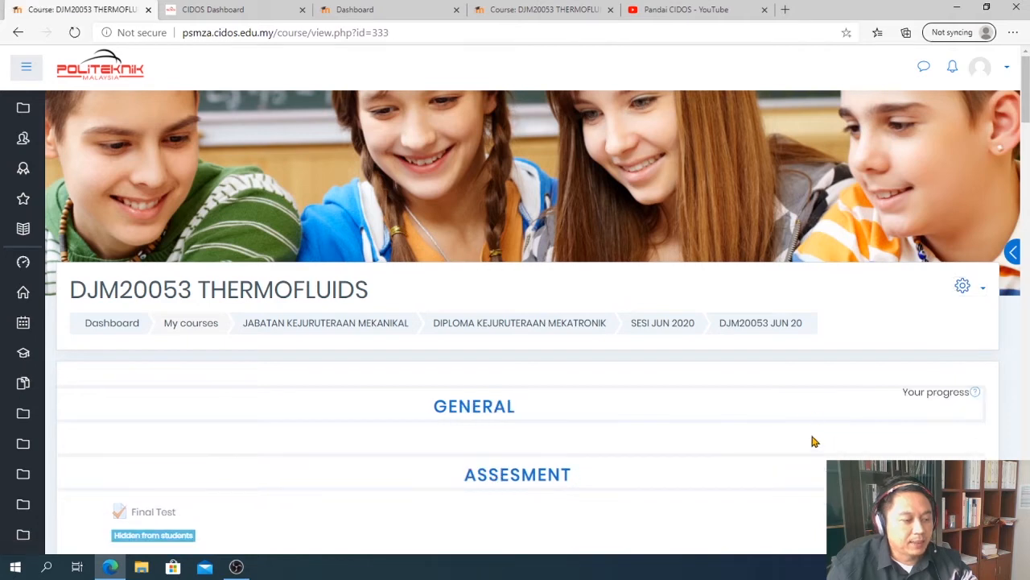
{"action": "left_click", "coordinate": [957, 290]}
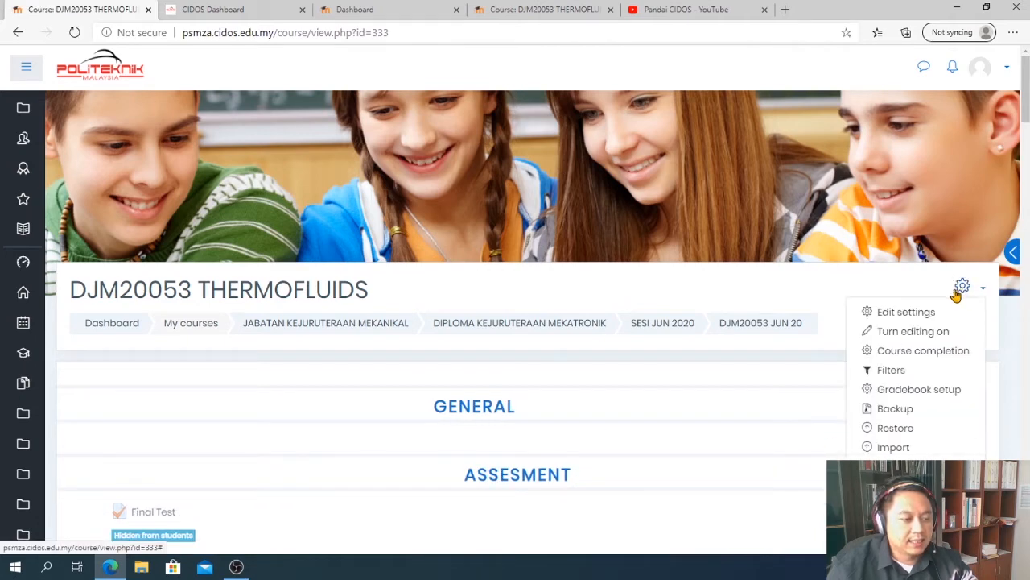
{"action": "left_click", "coordinate": [914, 337]}
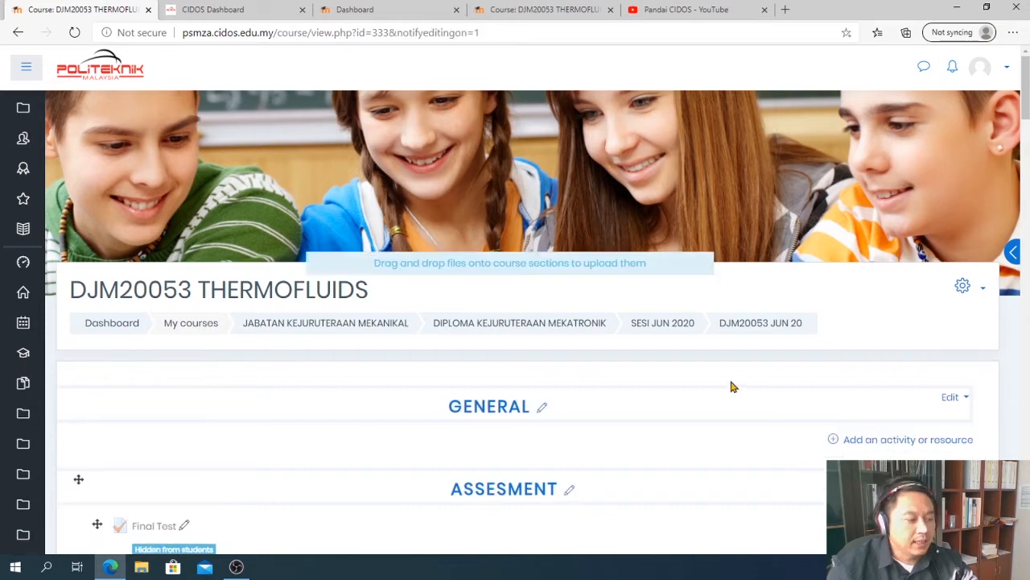
Step: Copy the course description from the SESI DISEMBER 2019 course's General section into the summary of the DJM20053 JUN 20 General section
{"action": "left_click", "coordinate": [951, 401]}
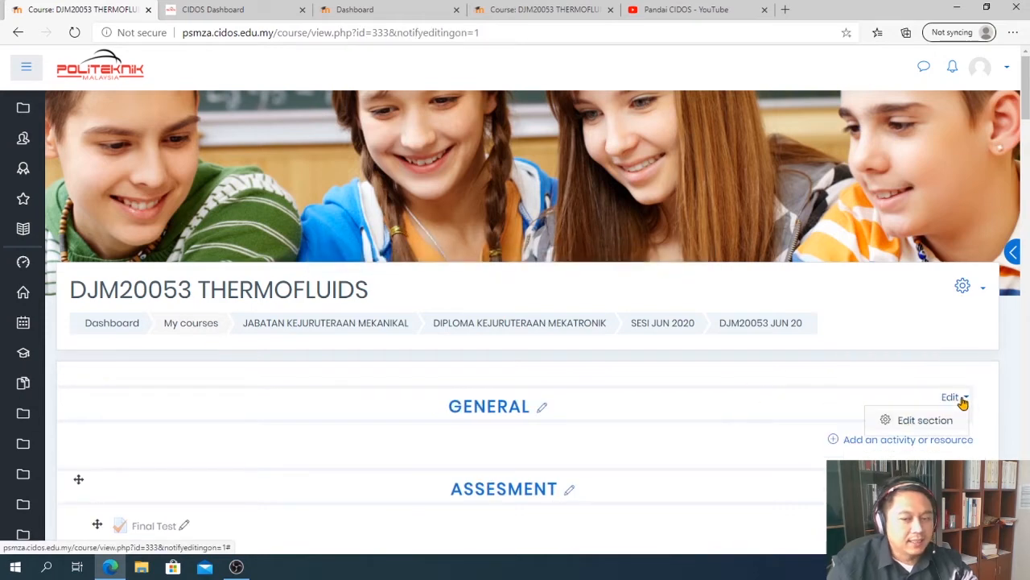
{"action": "left_click", "coordinate": [920, 423]}
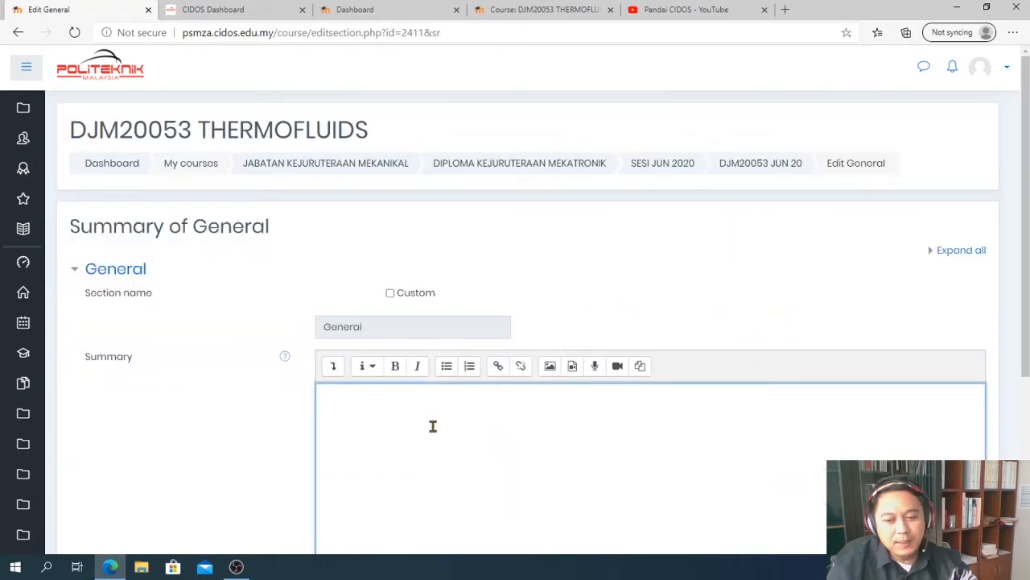
{"action": "left_click", "coordinate": [555, 9]}
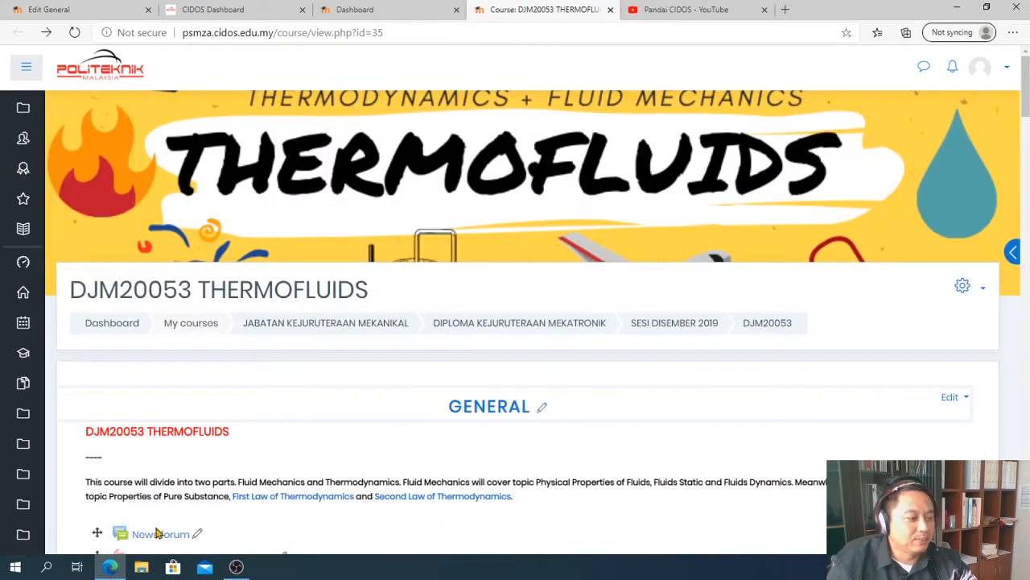
{"action": "scroll", "coordinate": [167, 465], "scroll_direction": "down", "scroll_amount": 1}
{"action": "left_click_drag", "start_coordinate": [80, 360], "coordinate": [563, 418]}
{"action": "right_click", "coordinate": [563, 419]}
{"action": "left_click", "coordinate": [600, 262]}
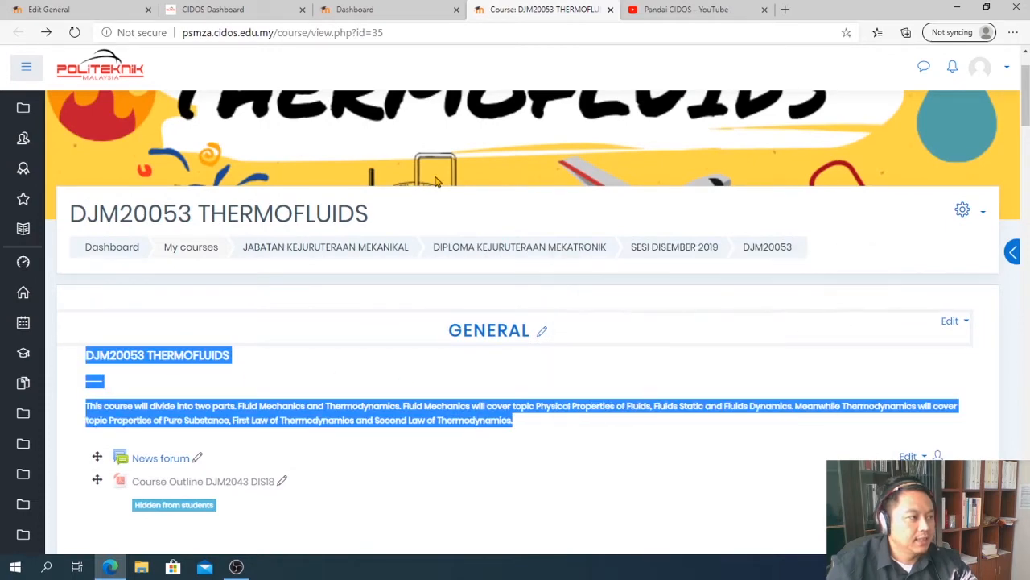
{"action": "left_click", "coordinate": [53, 9]}
{"action": "left_click", "coordinate": [396, 446]}
{"action": "key", "text": "ctrl+v"}
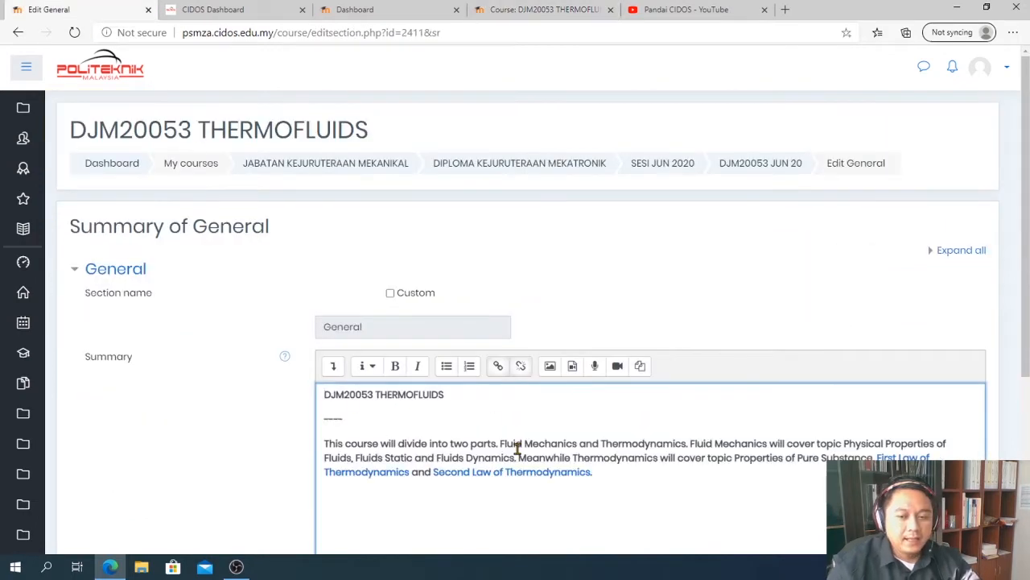
Step: Format the summary's title line "DJM20053 THERMOFLUIDS" as Heading (large) and underline it
{"action": "scroll", "coordinate": [538, 440], "scroll_direction": "down", "scroll_amount": 2}
{"action": "left_click_drag", "start_coordinate": [449, 243], "coordinate": [314, 252]}
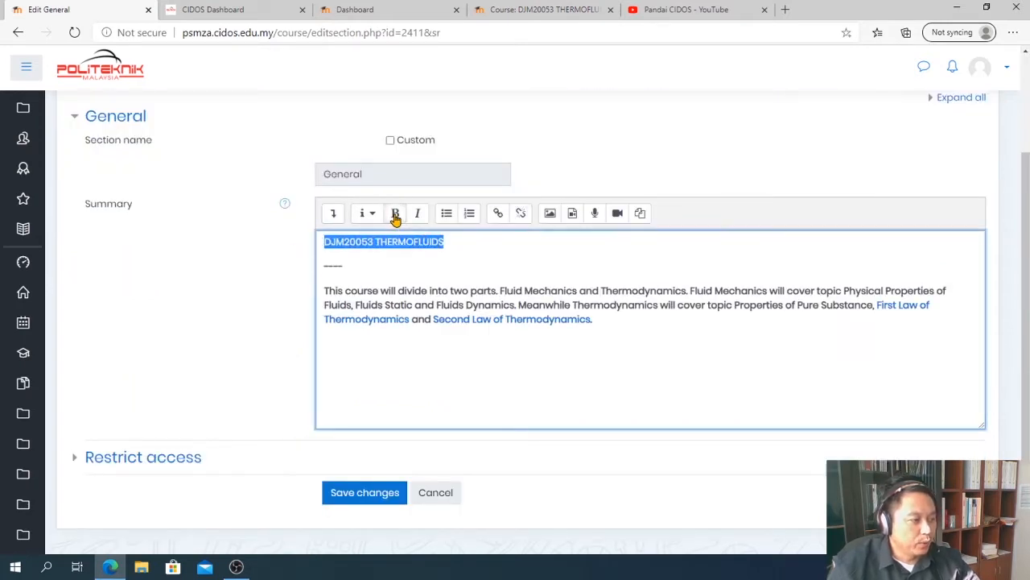
{"action": "left_click", "coordinate": [367, 212]}
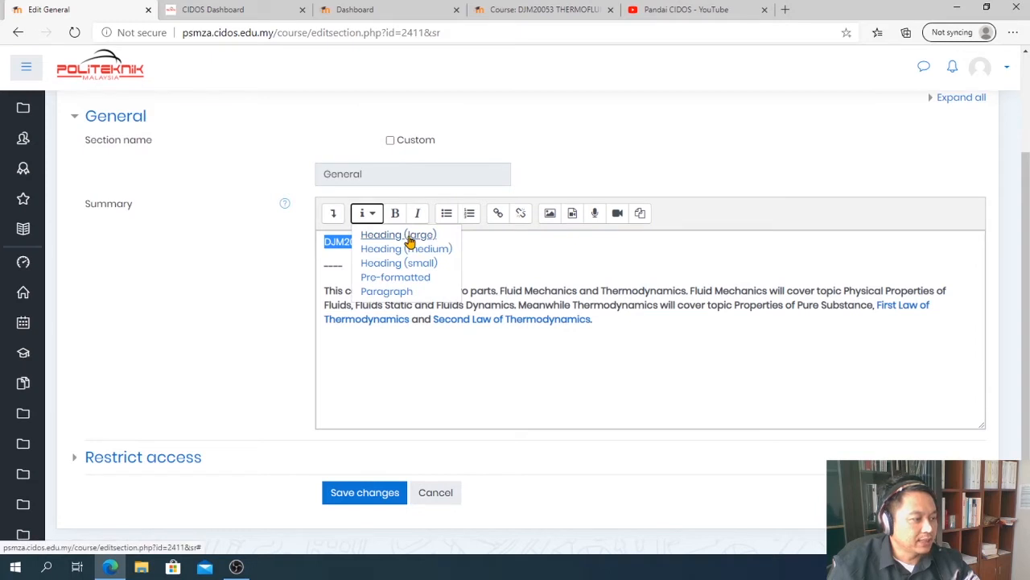
{"action": "left_click", "coordinate": [398, 234]}
{"action": "left_click", "coordinate": [333, 214]}
{"action": "left_click", "coordinate": [334, 215]}
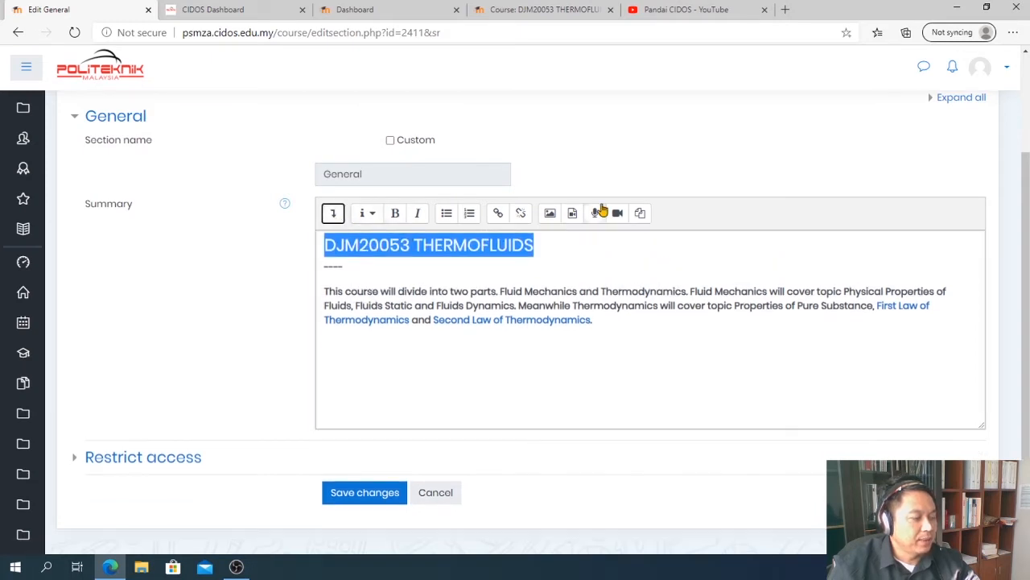
{"action": "left_click", "coordinate": [333, 213]}
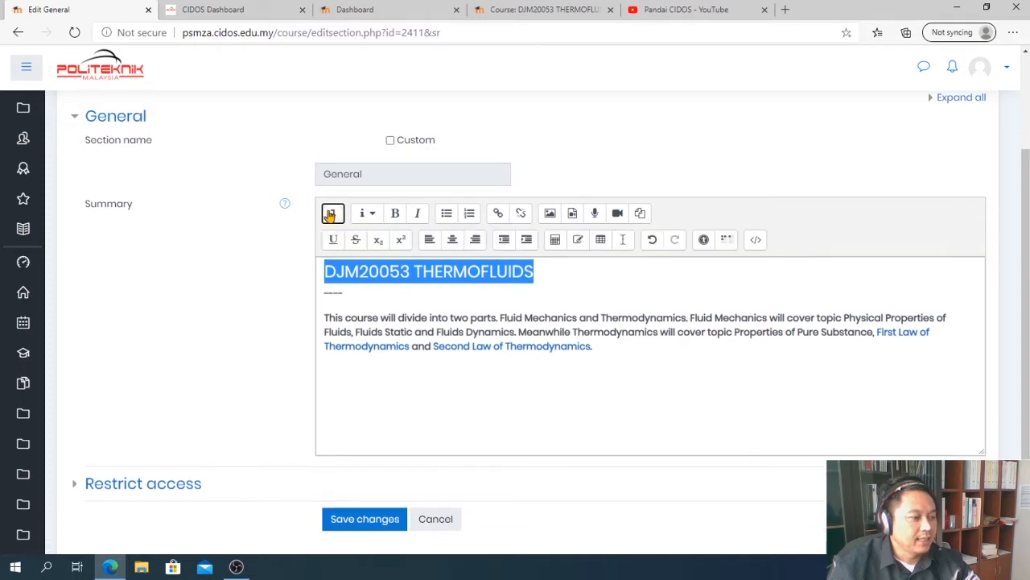
{"action": "left_click", "coordinate": [333, 240]}
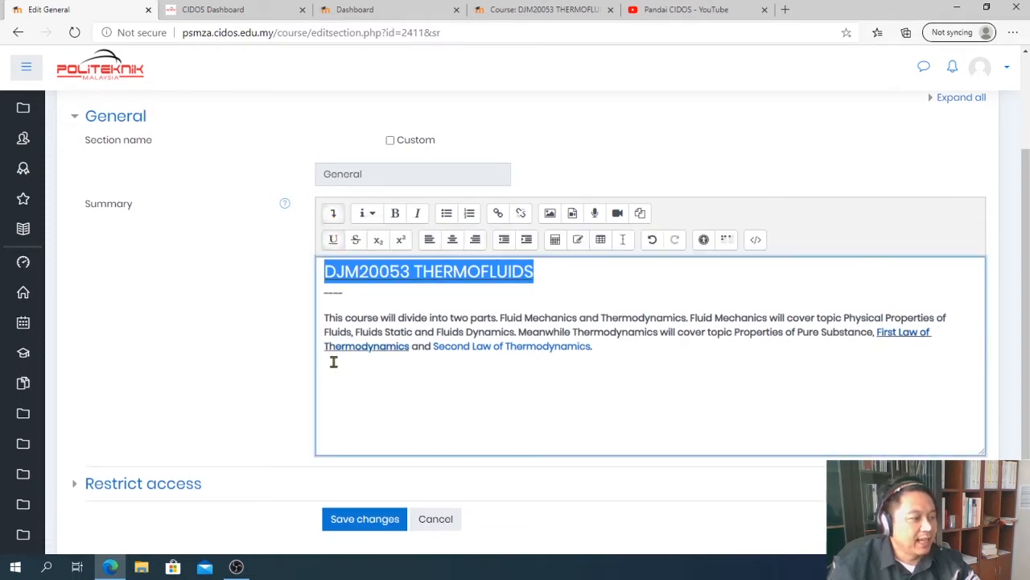
{"action": "left_click", "coordinate": [357, 241]}
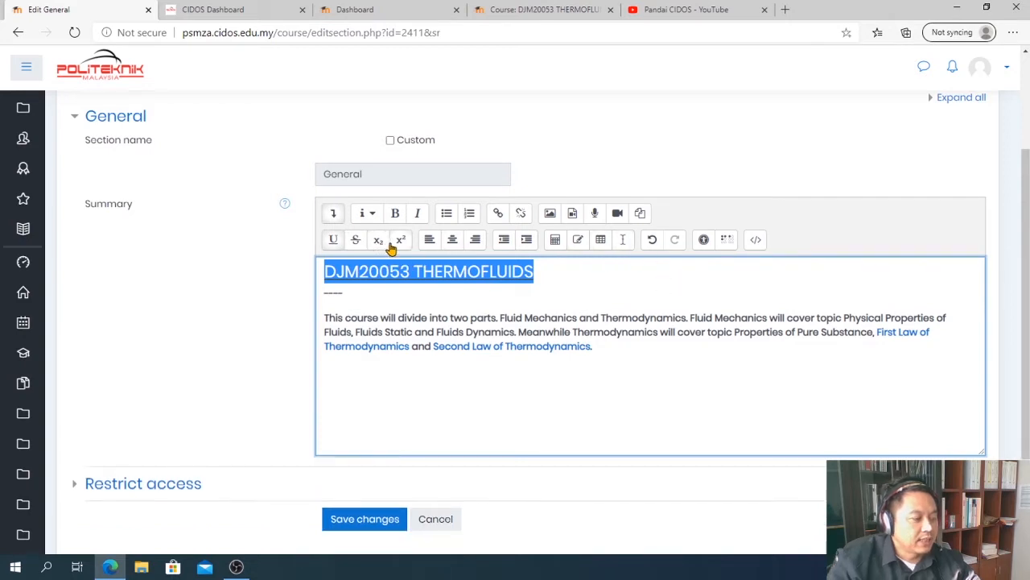
Step: Try centre and right alignment on the summary's title line, and return it to left alignment
{"action": "left_click", "coordinate": [451, 242]}
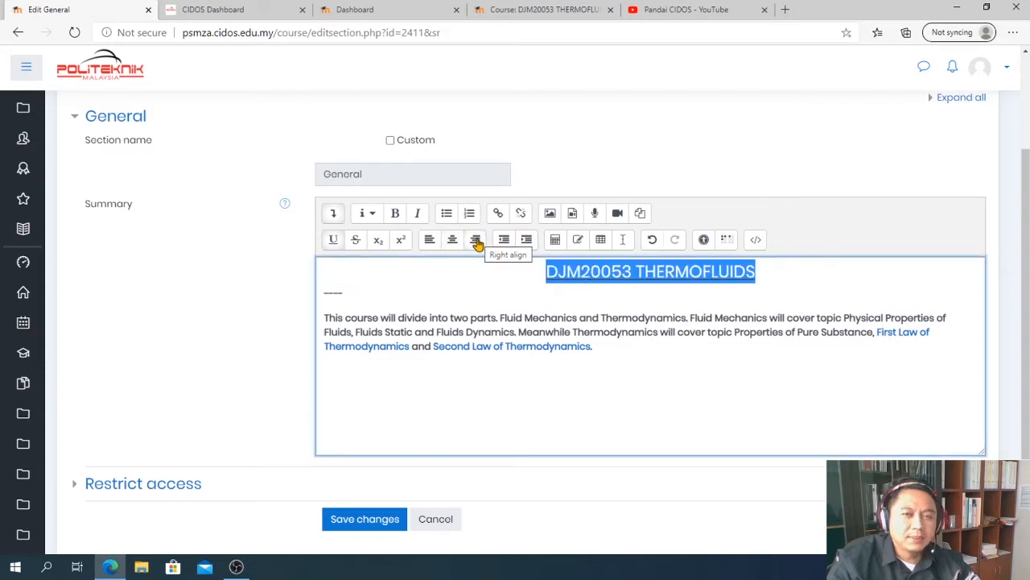
{"action": "left_click", "coordinate": [476, 242]}
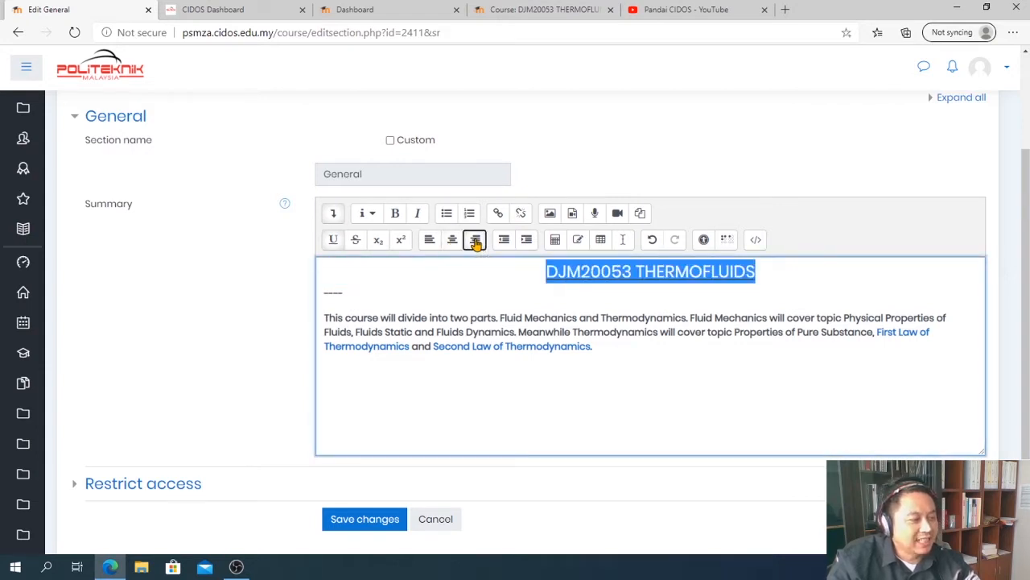
{"action": "left_click", "coordinate": [429, 240]}
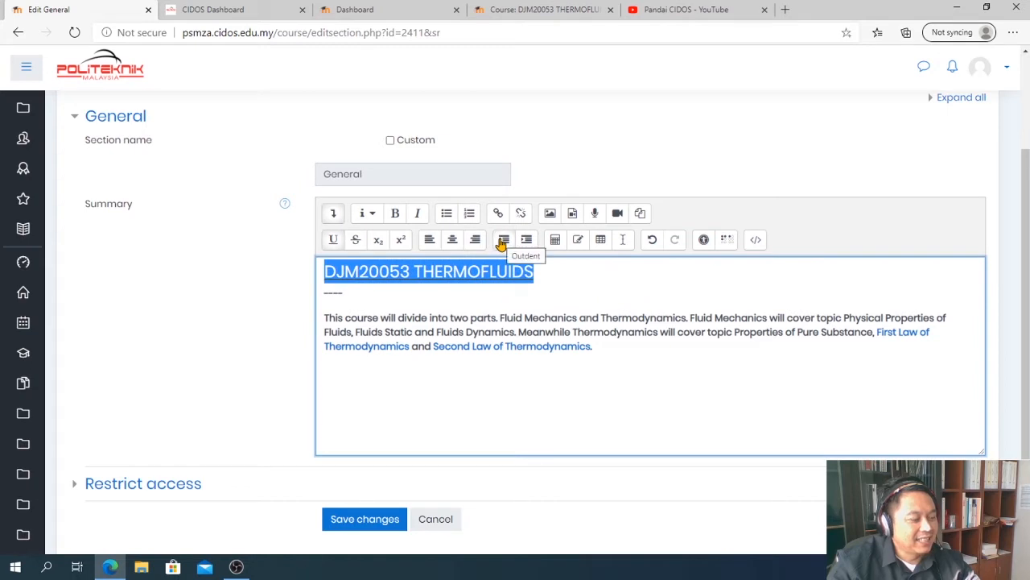
Step: Inspect the special character picker and the summary's HTML source, and return to the normal editor view
{"action": "left_click", "coordinate": [577, 240]}
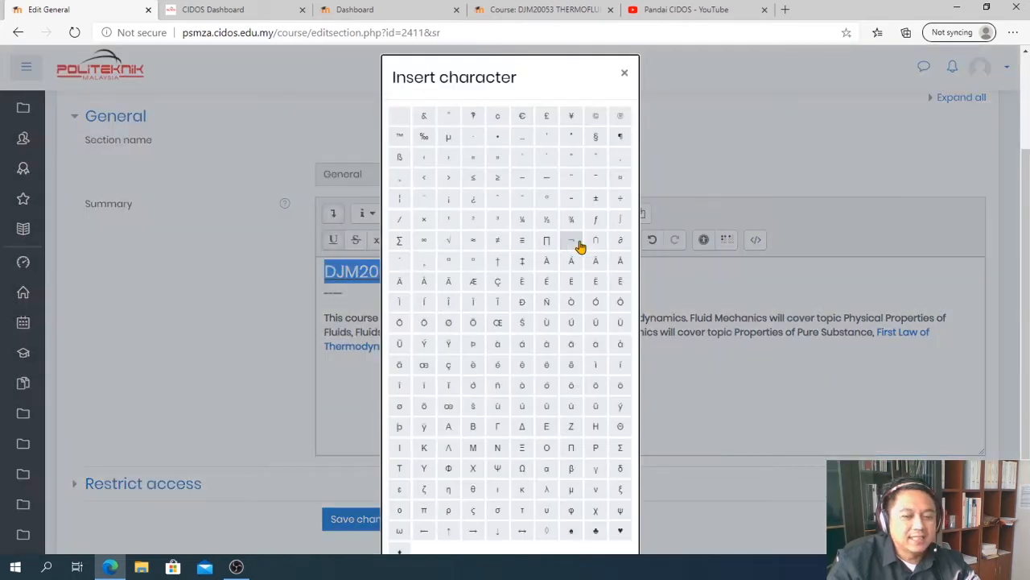
{"action": "left_click", "coordinate": [624, 73]}
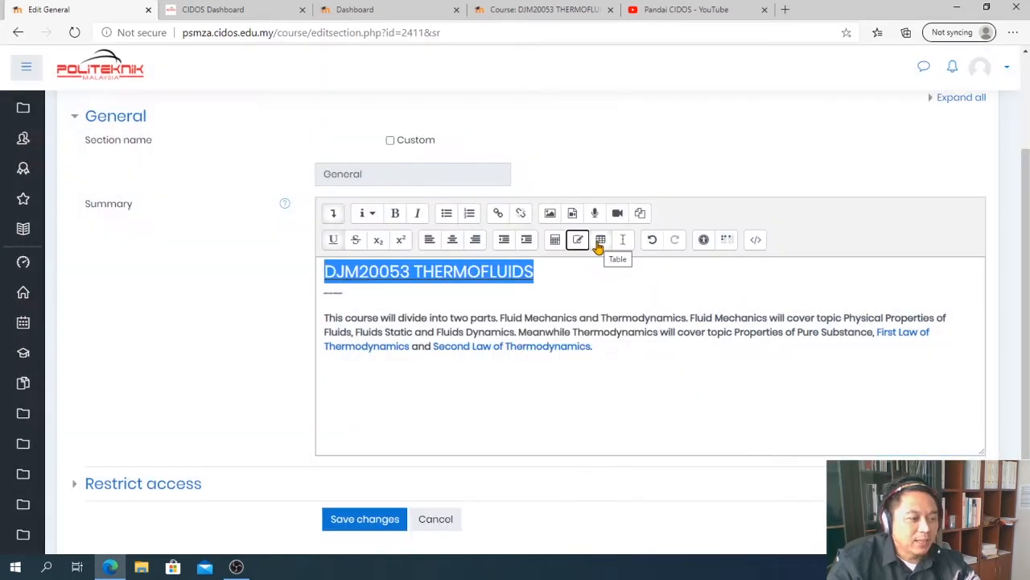
{"action": "left_click", "coordinate": [755, 241]}
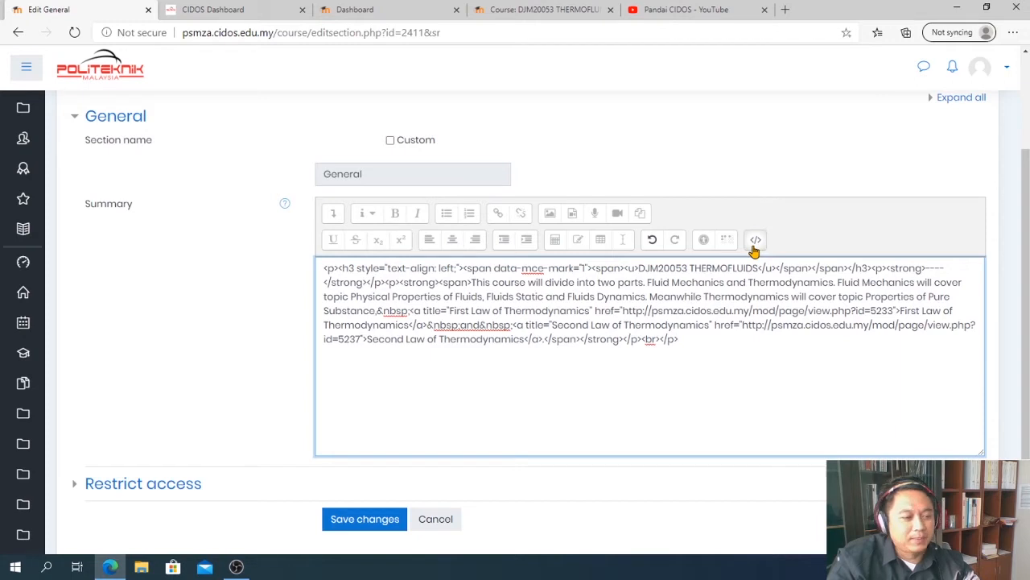
{"action": "left_click", "coordinate": [754, 244]}
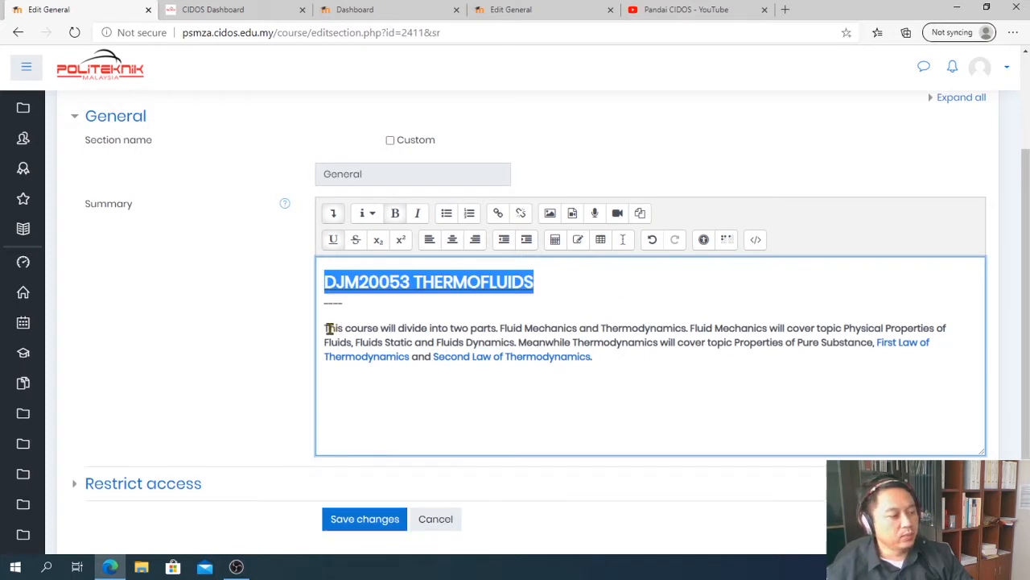
Step: Select the description paragraph under the title and save the General section summary
{"action": "left_click_drag", "start_coordinate": [324, 328], "coordinate": [688, 368]}
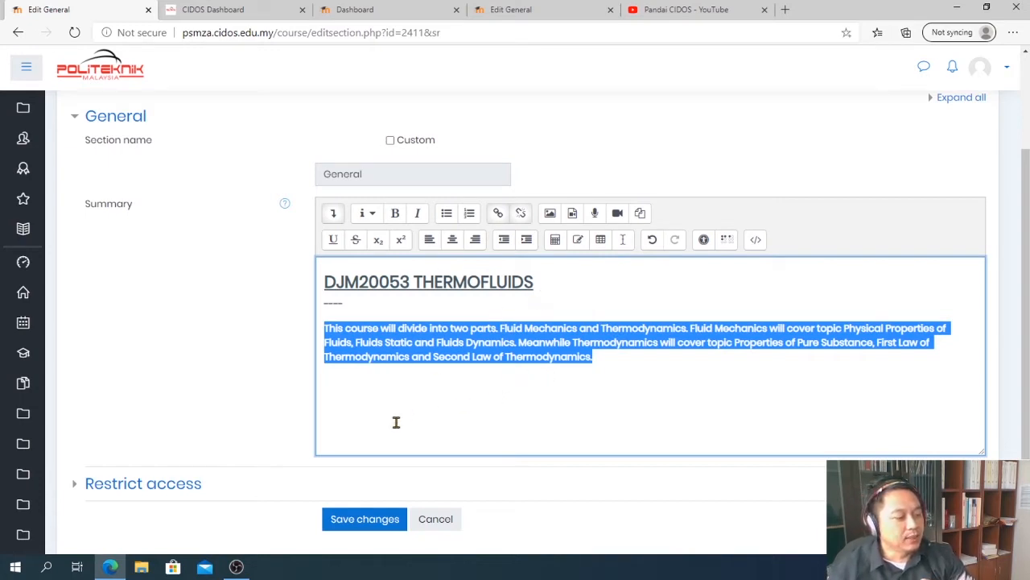
{"action": "left_click", "coordinate": [373, 522]}
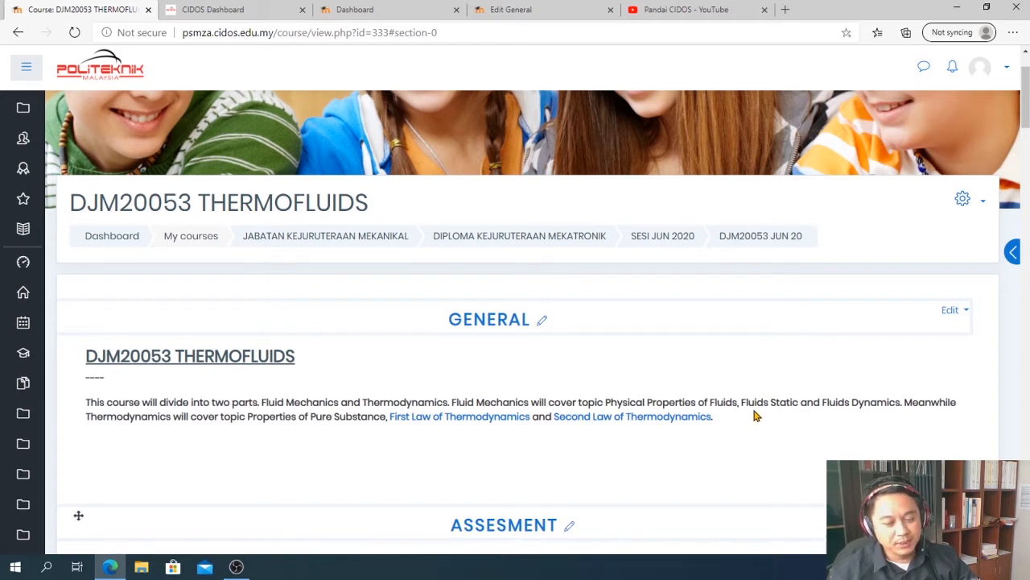
Step: Check the Moodle Dashboard and the CIDOS blended report for SESI JUN 2020
{"action": "left_click", "coordinate": [376, 8]}
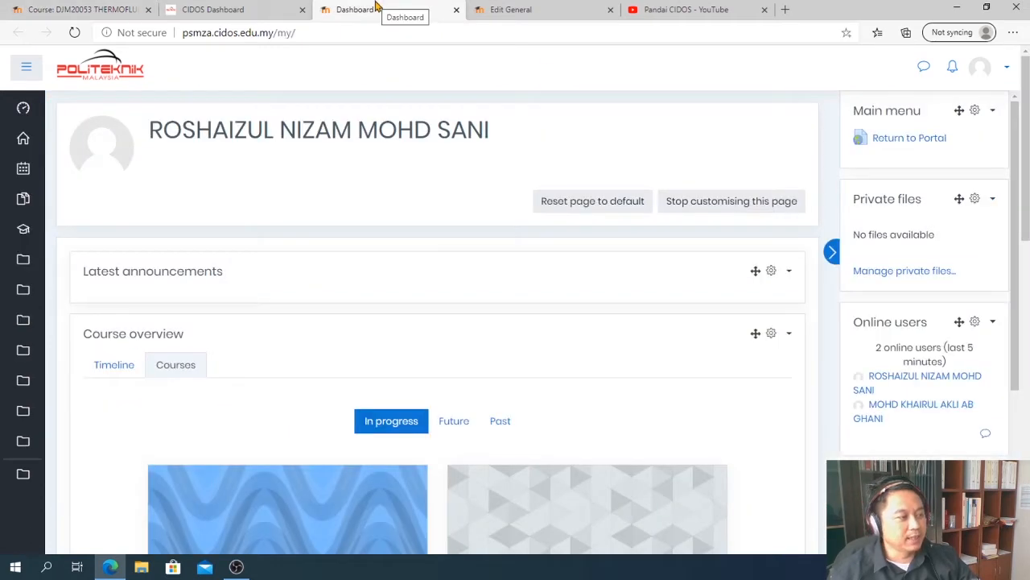
{"action": "left_click", "coordinate": [214, 11]}
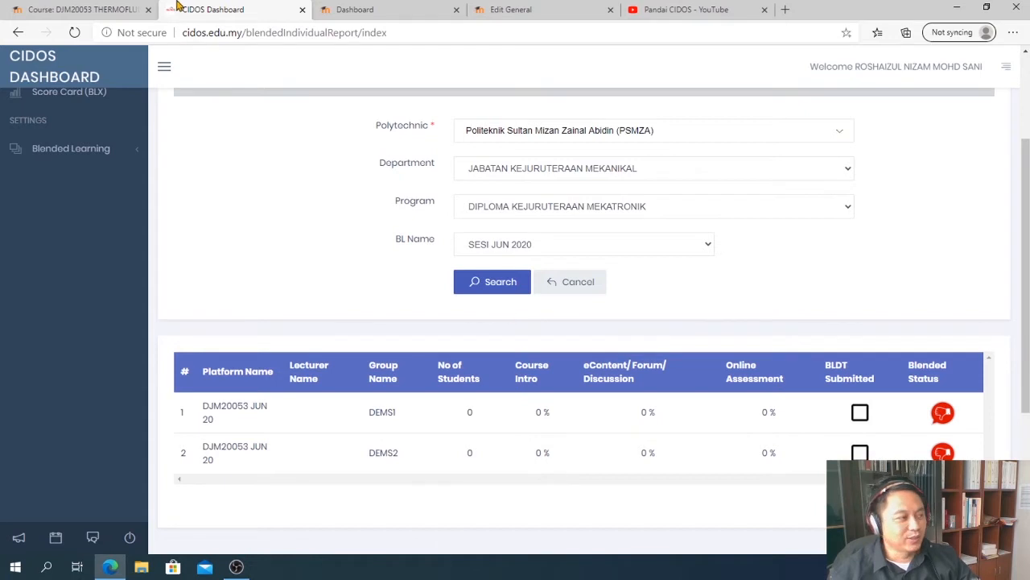
Step: Return to the DJM20053 JUN 20 course page and examine the activities in its ASSESMENT section
{"action": "left_click", "coordinate": [94, 9]}
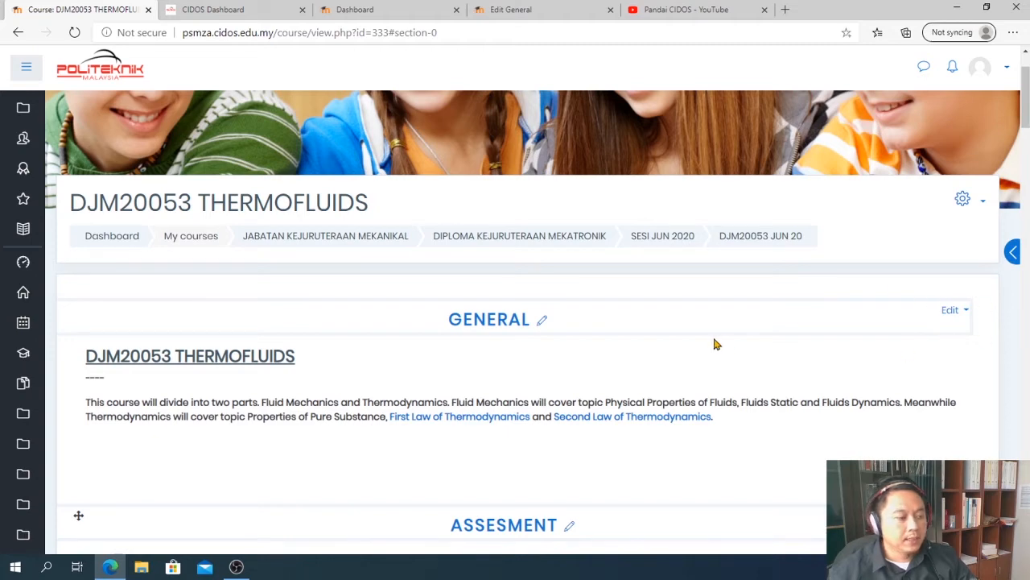
{"action": "scroll", "coordinate": [708, 345], "scroll_direction": "down", "scroll_amount": 1}
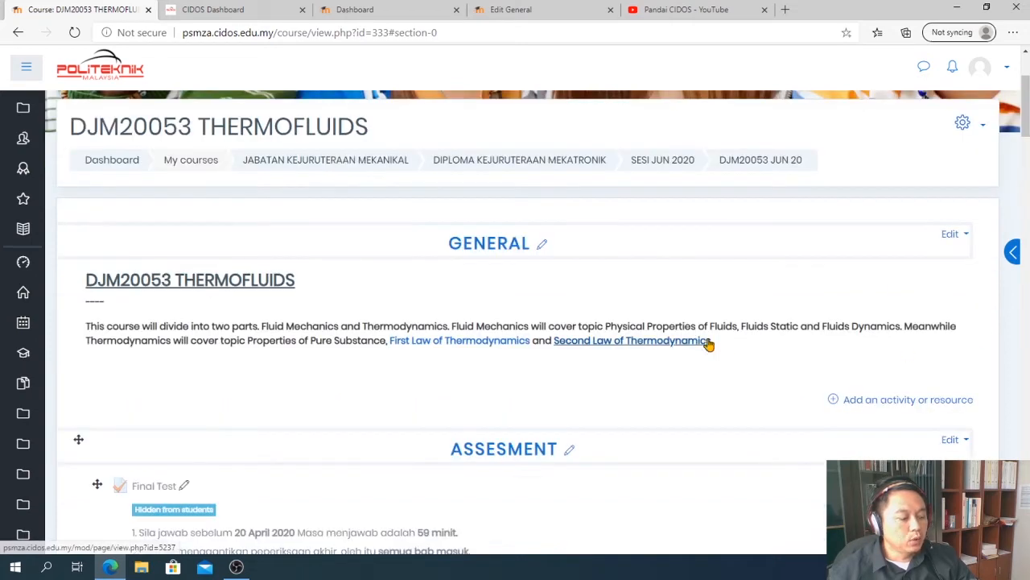
{"action": "scroll", "coordinate": [708, 344], "scroll_direction": "down", "scroll_amount": 1}
{"action": "scroll", "coordinate": [708, 345], "scroll_direction": "down", "scroll_amount": 2}
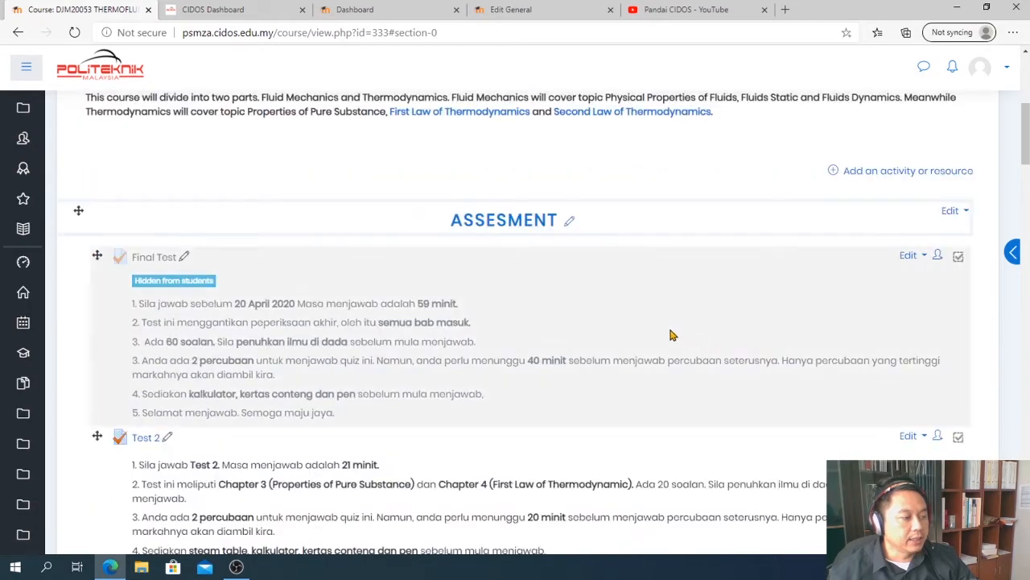
{"action": "scroll", "coordinate": [425, 223], "scroll_direction": "down", "scroll_amount": 15}
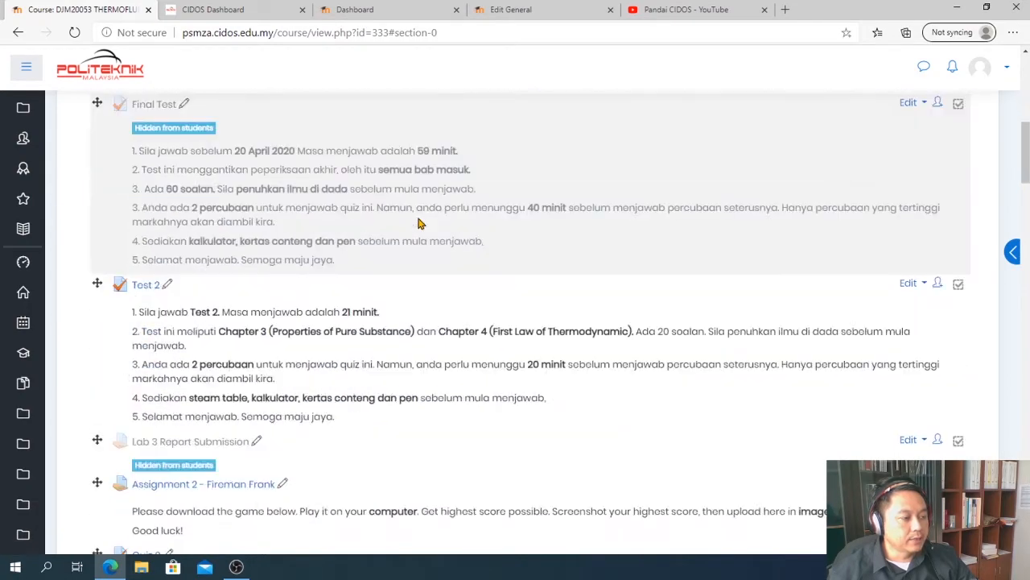
Step: Rename the "Assesment" section heading to "Penilaian"
{"action": "scroll", "coordinate": [417, 229], "scroll_direction": "down", "scroll_amount": 1}
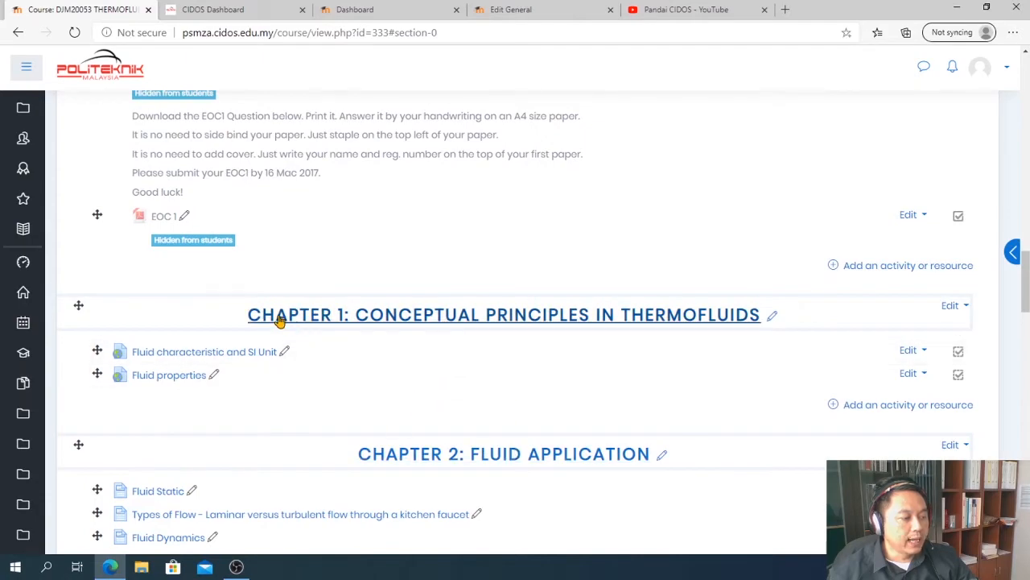
{"action": "scroll", "coordinate": [304, 385], "scroll_direction": "up", "scroll_amount": 15}
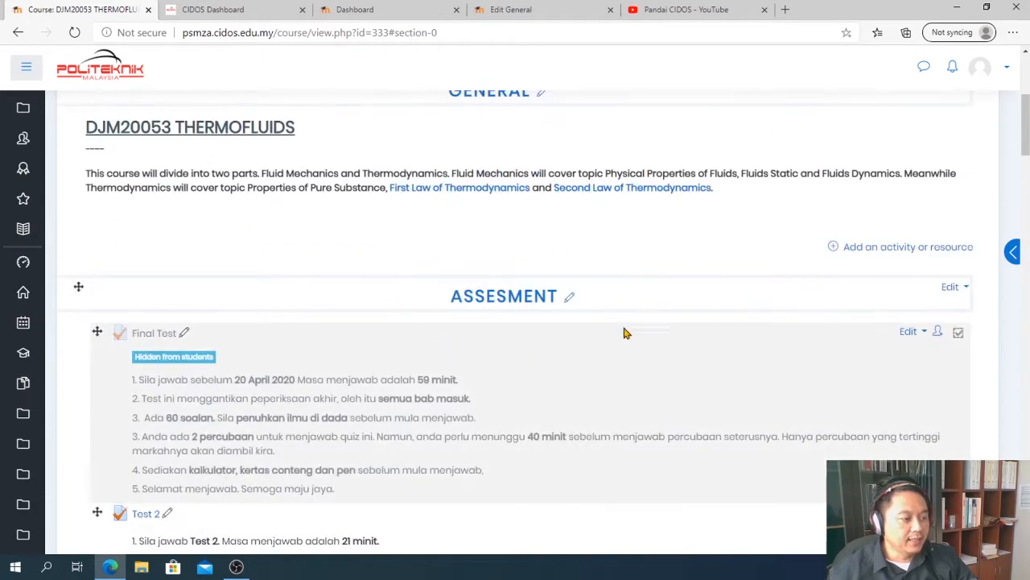
{"action": "scroll", "coordinate": [417, 330], "scroll_direction": "down", "scroll_amount": 10}
{"action": "scroll", "coordinate": [417, 330], "scroll_direction": "down", "scroll_amount": 4}
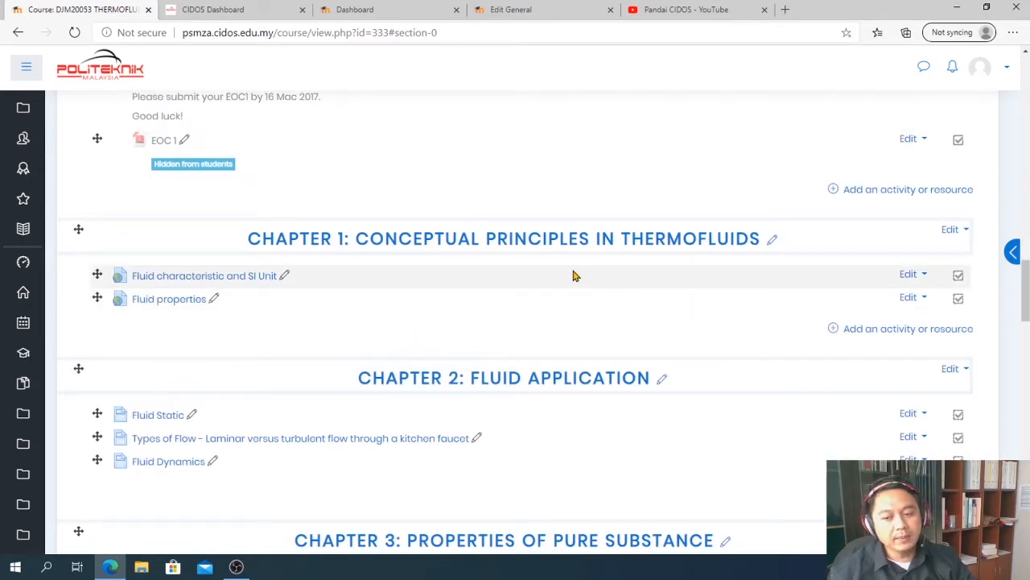
{"action": "scroll", "coordinate": [549, 333], "scroll_direction": "up", "scroll_amount": 7}
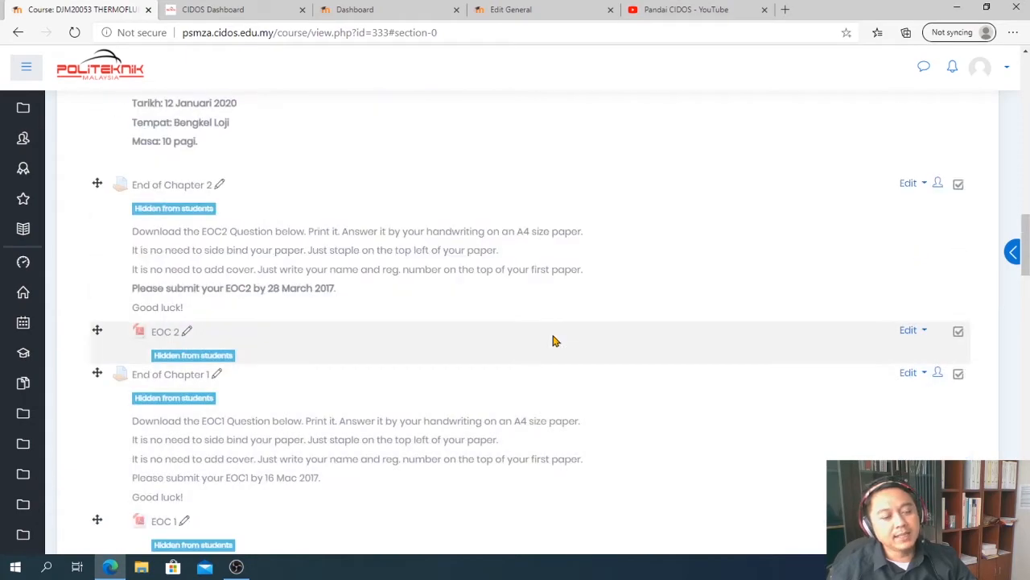
{"action": "scroll", "coordinate": [554, 343], "scroll_direction": "up", "scroll_amount": 8}
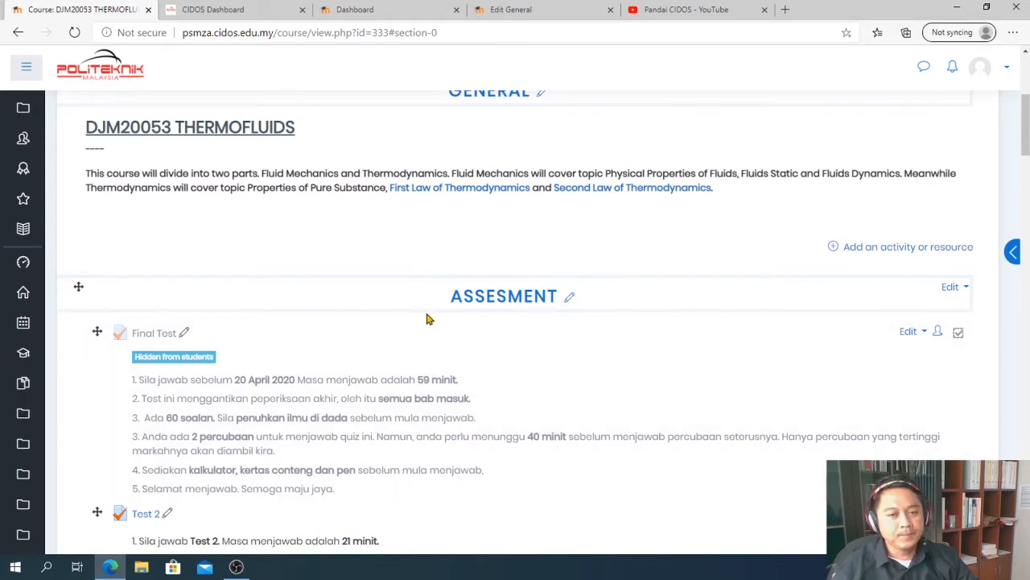
{"action": "left_click", "coordinate": [569, 297]}
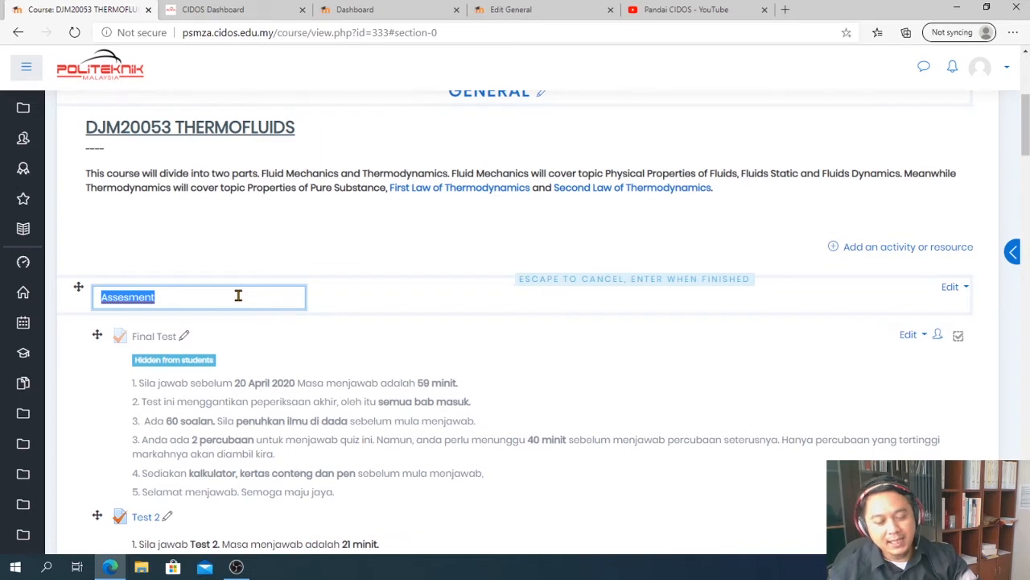
{"action": "type", "text": "Pon"}
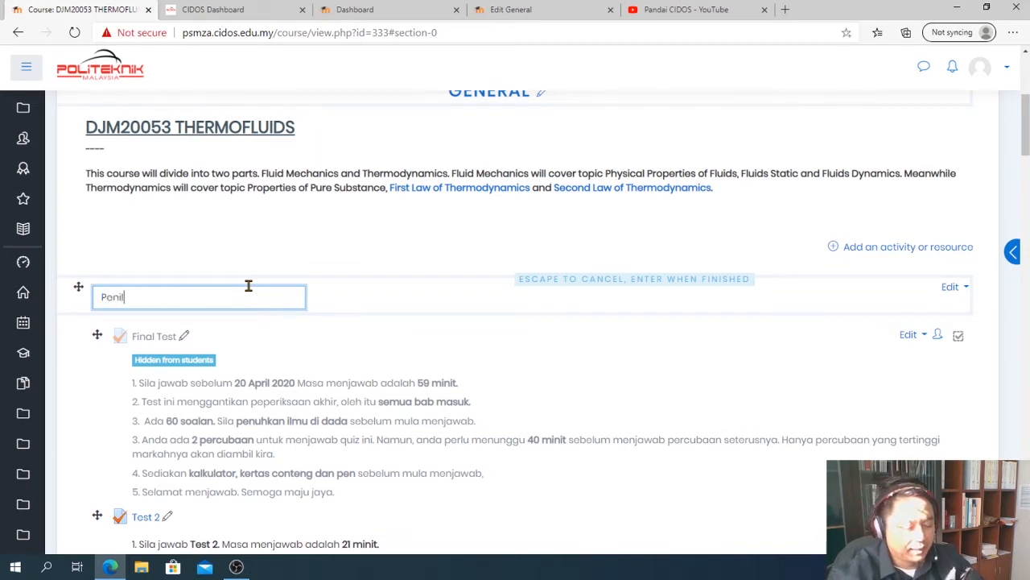
{"action": "type", "text": "ilaian"}
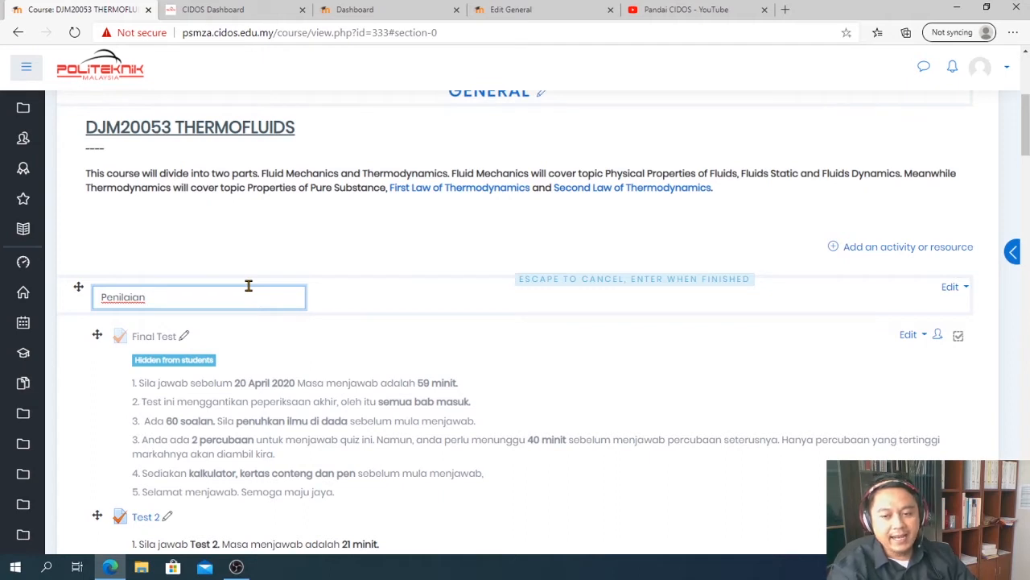
{"action": "key", "text": "Return"}
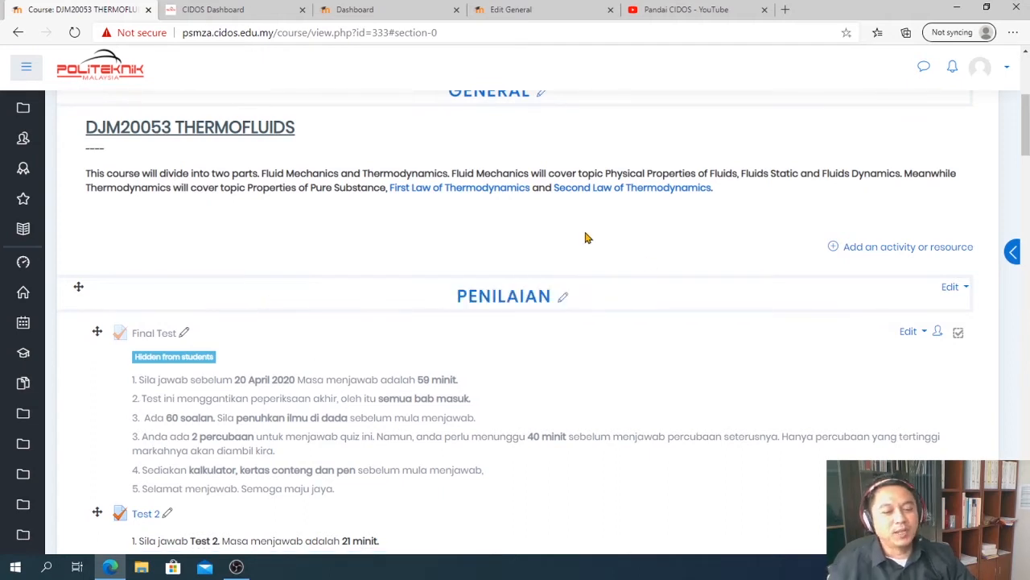
Step: Move the Chapter 1 section below Chapter 2, and return it to its place above Chapter 2
{"action": "scroll", "coordinate": [492, 316], "scroll_direction": "up", "scroll_amount": 1}
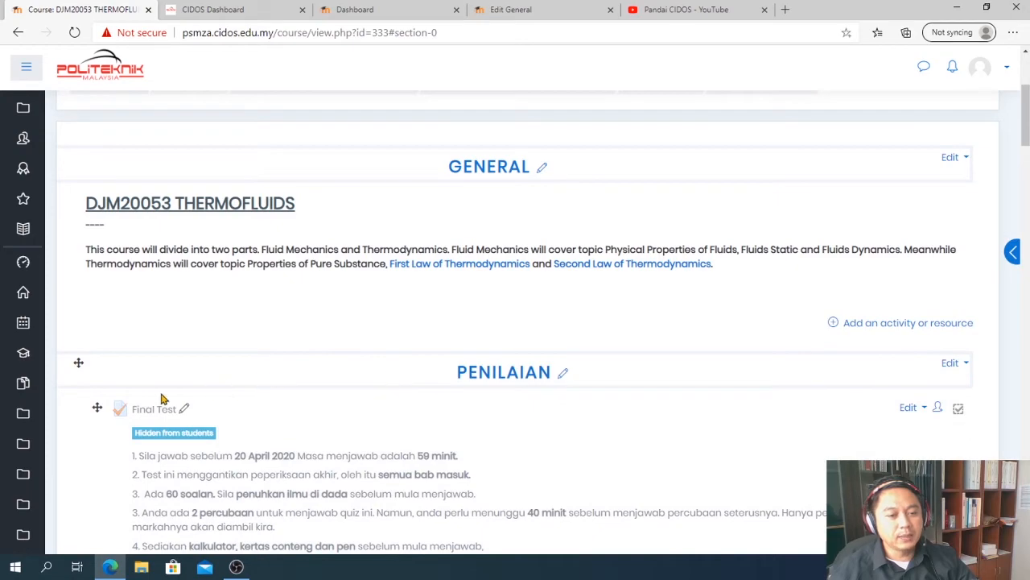
{"action": "scroll", "coordinate": [527, 393], "scroll_direction": "down", "scroll_amount": 2}
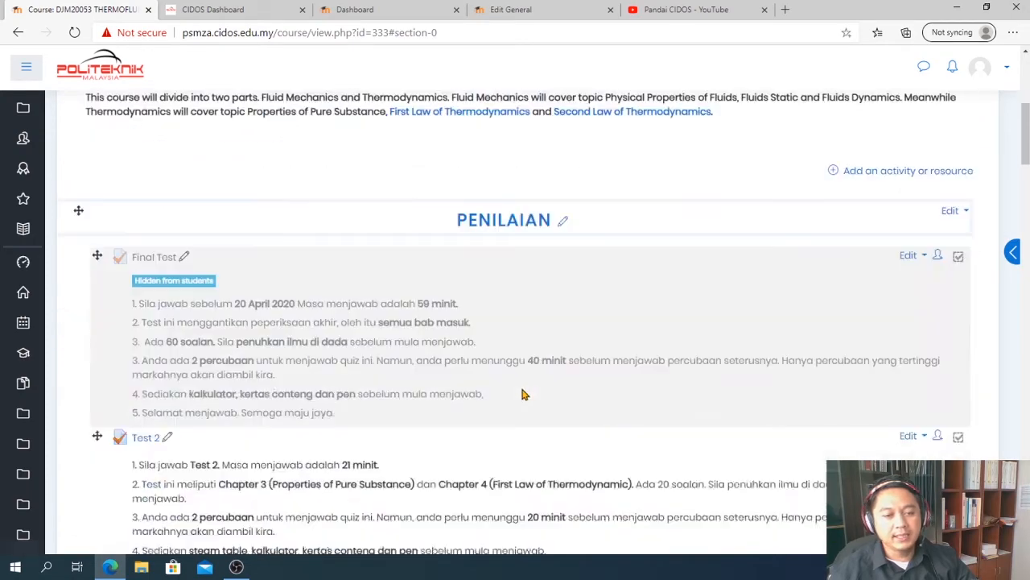
{"action": "scroll", "coordinate": [521, 394], "scroll_direction": "down", "scroll_amount": 12}
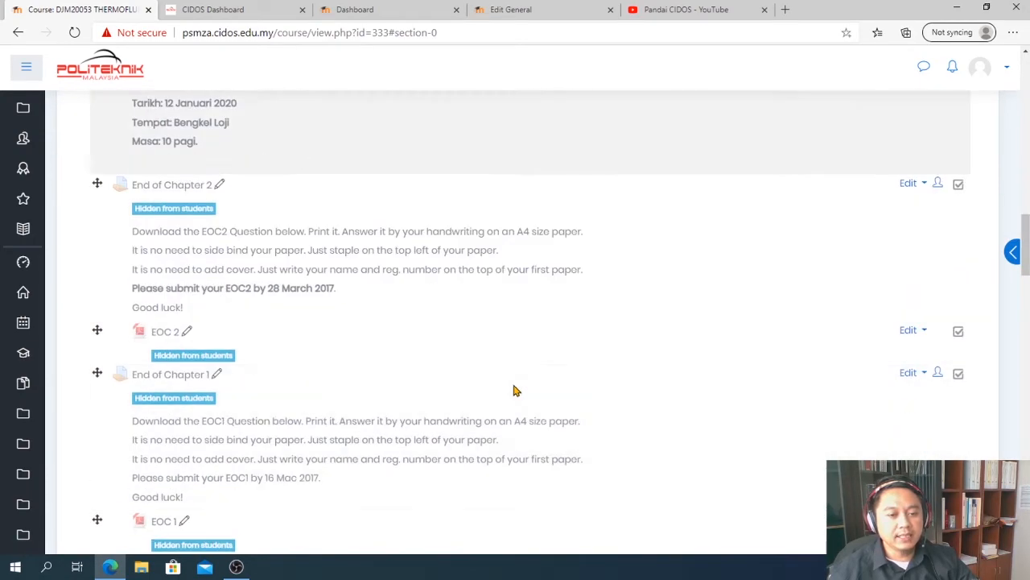
{"action": "scroll", "coordinate": [515, 391], "scroll_direction": "down", "scroll_amount": 6}
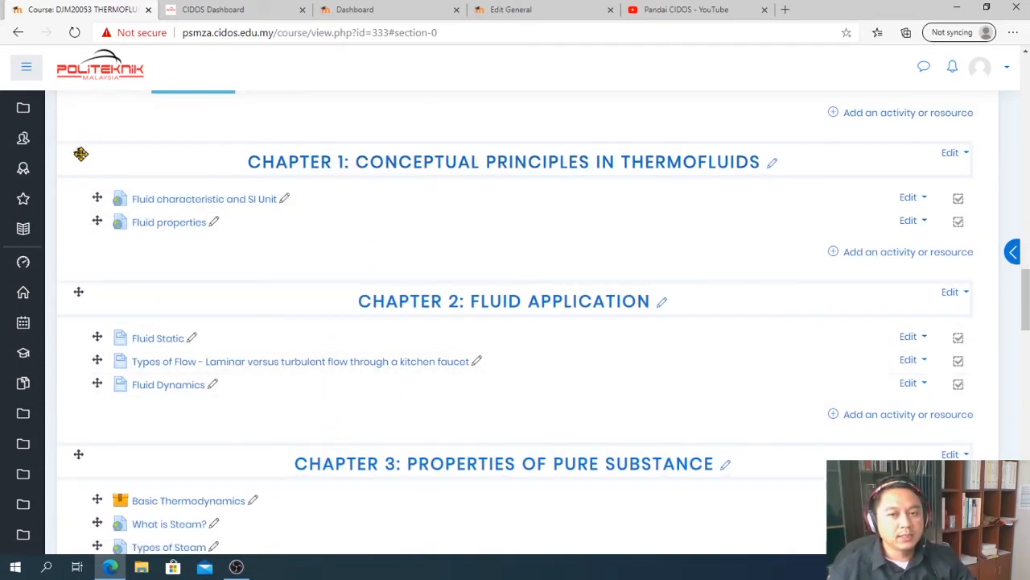
{"action": "left_click_drag", "start_coordinate": [80, 151], "coordinate": [80, 340]}
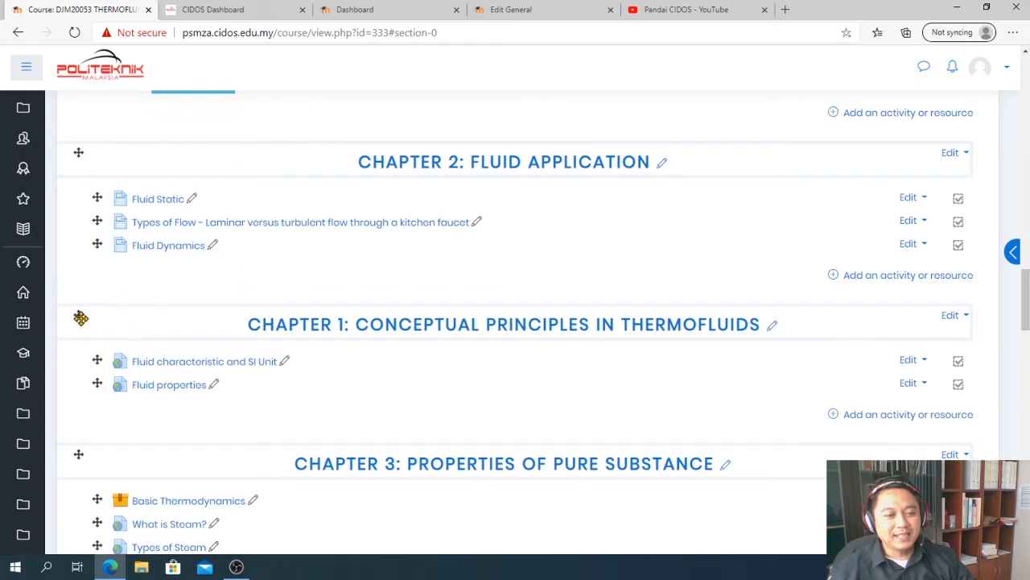
{"action": "left_click_drag", "start_coordinate": [80, 318], "coordinate": [83, 150]}
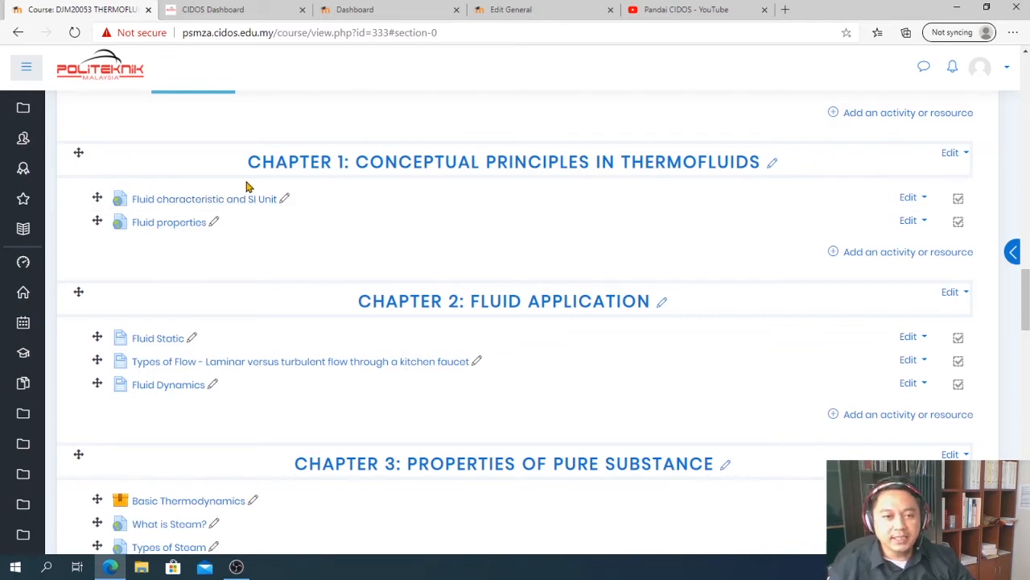
Step: Add the summary "This chapter is about fundamental of thermofluids." to the Chapter 1 section and save it
{"action": "left_click", "coordinate": [953, 155]}
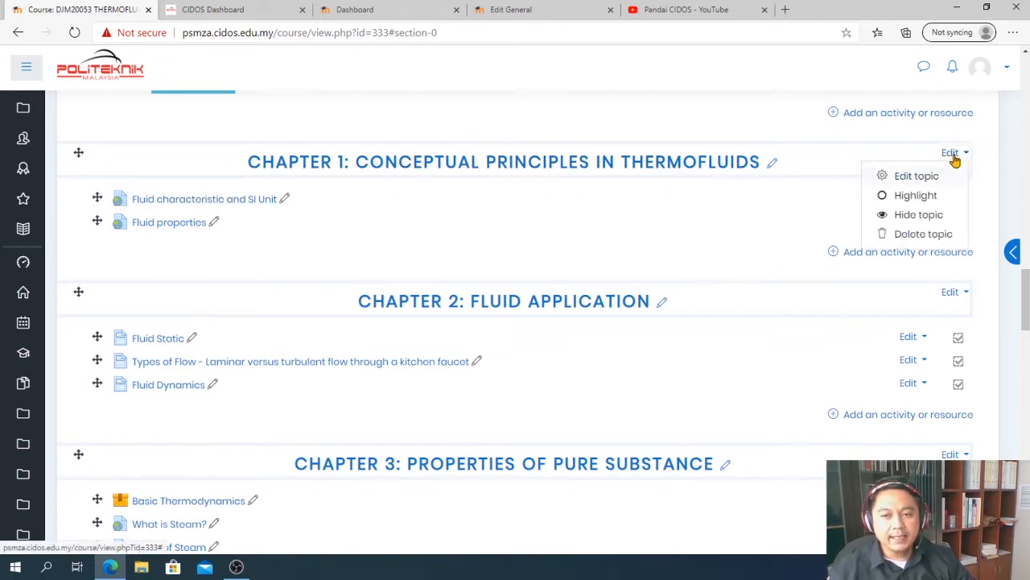
{"action": "left_click", "coordinate": [916, 177]}
{"action": "scroll", "coordinate": [660, 340], "scroll_direction": "down", "scroll_amount": 2}
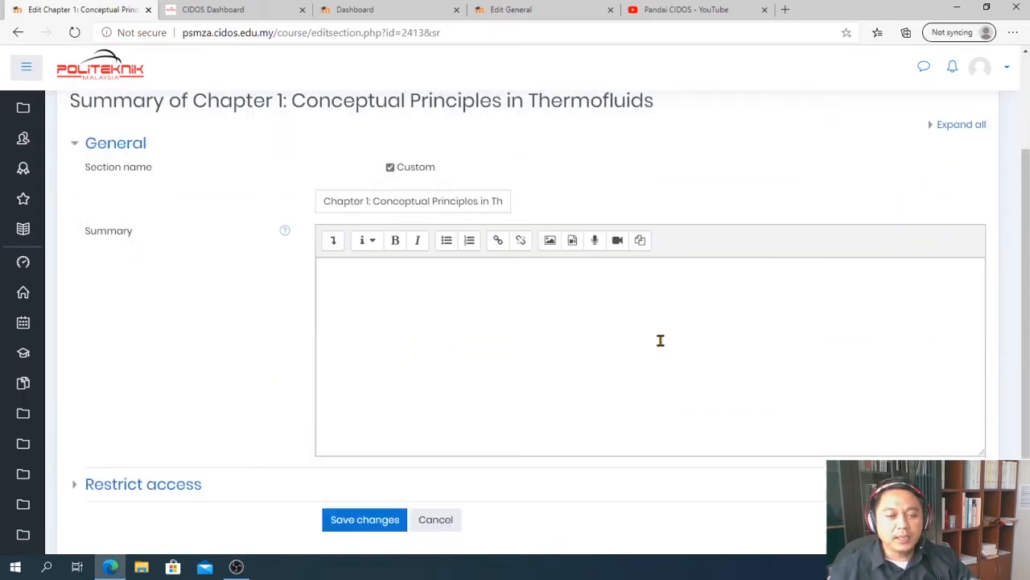
{"action": "left_click", "coordinate": [479, 328]}
{"action": "type", "text": "This chapter is about fundamental of thermofluids."}
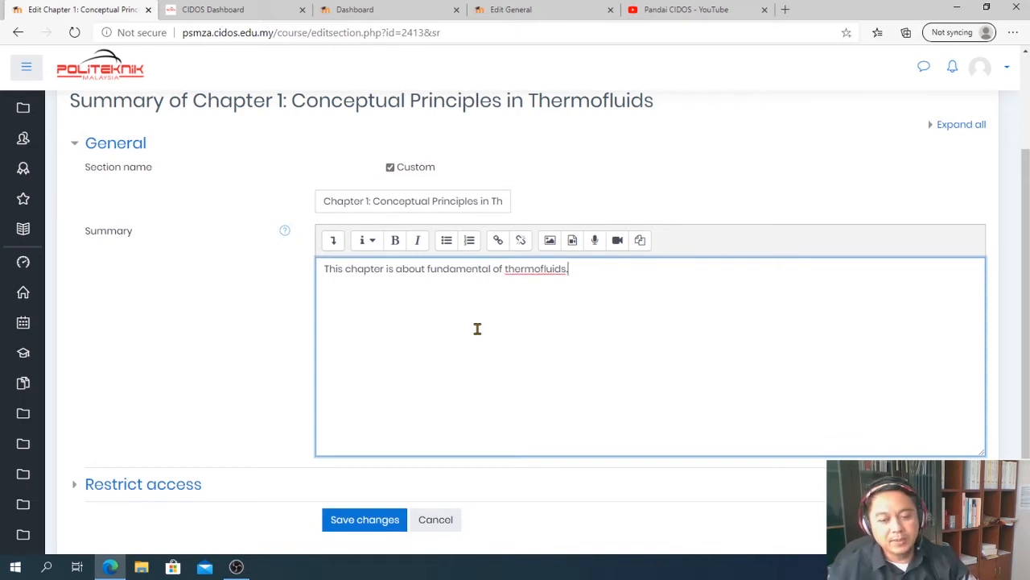
{"action": "left_click", "coordinate": [364, 520]}
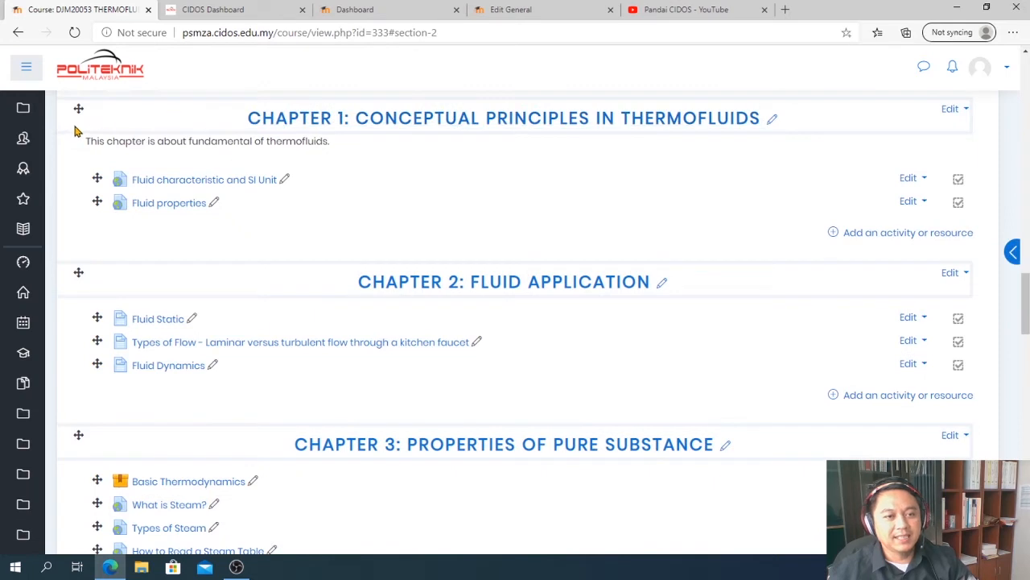
Step: Format the Chapter 1 summary sentence as a bold medium heading and save the section
{"action": "left_click_drag", "start_coordinate": [84, 147], "coordinate": [421, 149]}
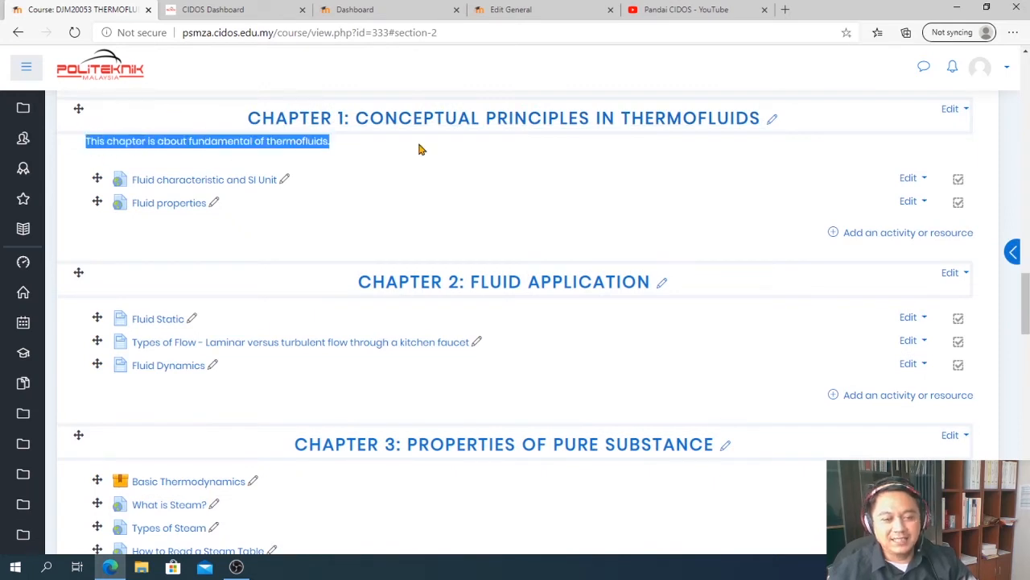
{"action": "left_click", "coordinate": [418, 149]}
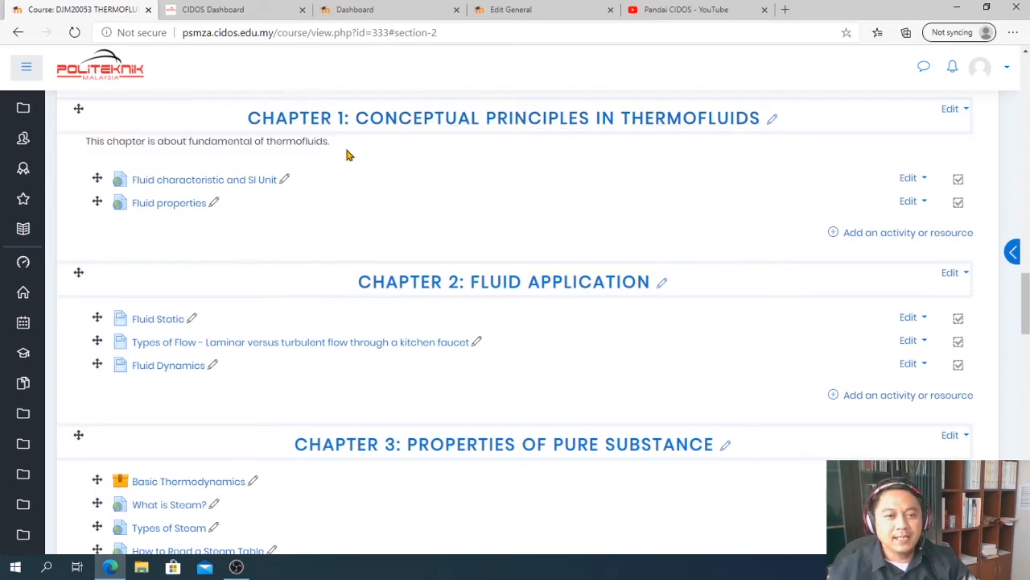
{"action": "left_click_drag", "start_coordinate": [346, 153], "coordinate": [69, 152]}
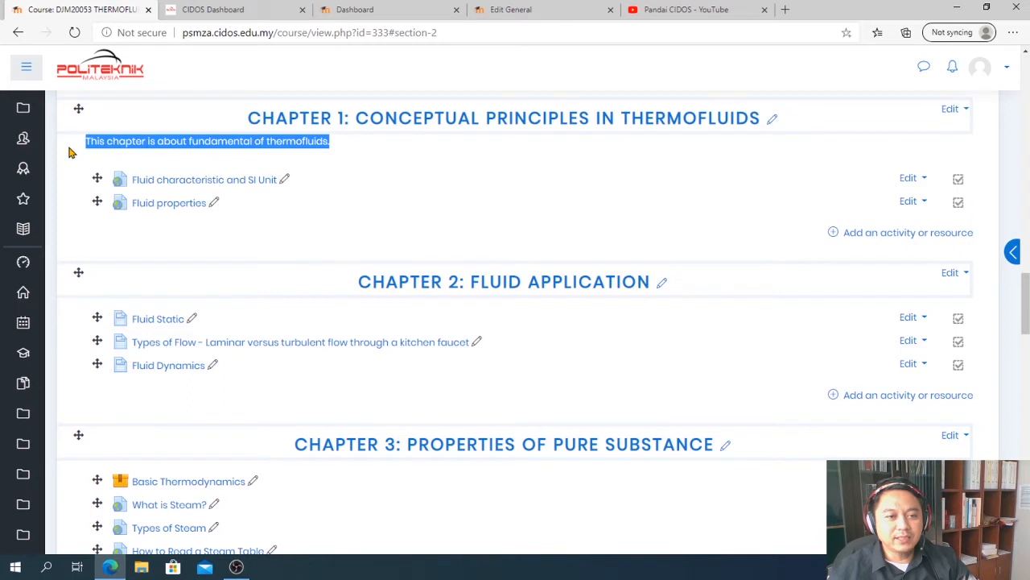
{"action": "left_click", "coordinate": [951, 109]}
{"action": "left_click", "coordinate": [932, 132]}
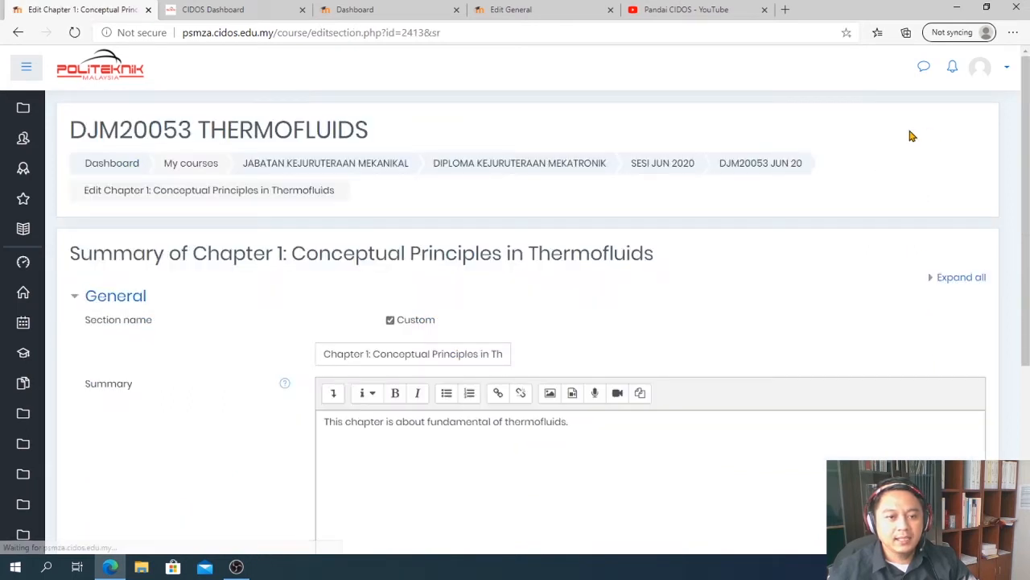
{"action": "left_click_drag", "start_coordinate": [583, 433], "coordinate": [289, 431]}
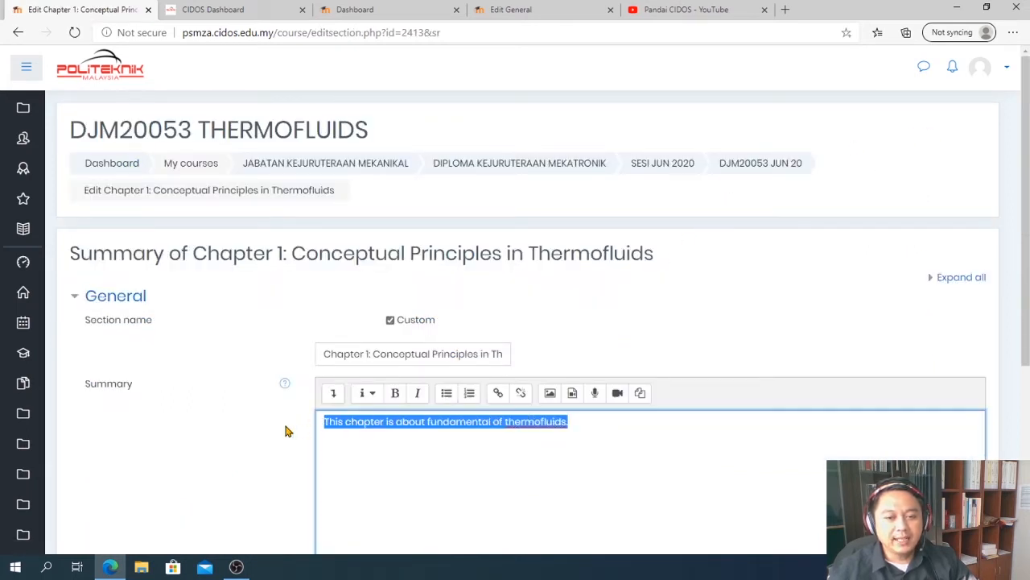
{"action": "left_click", "coordinate": [372, 394]}
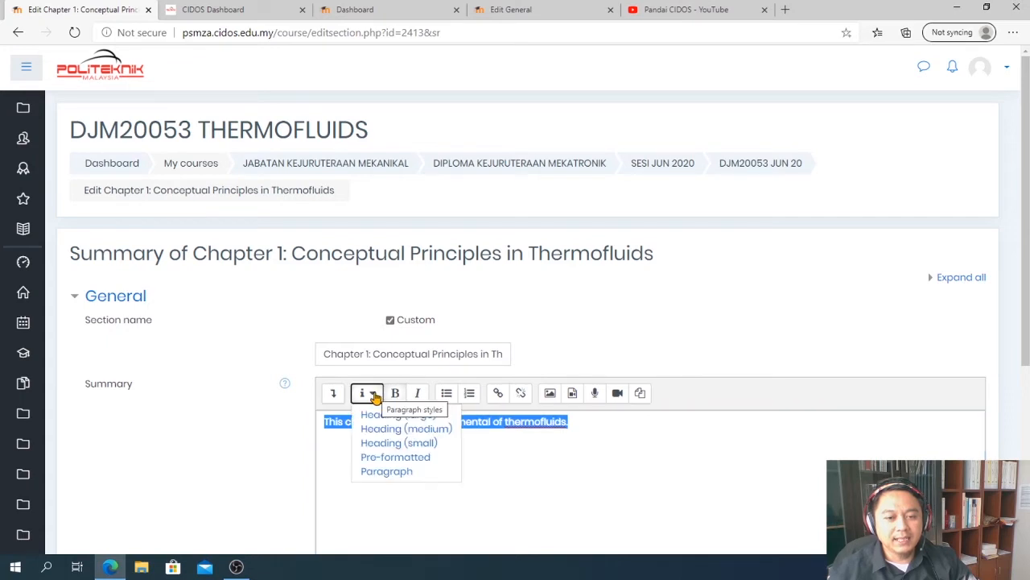
{"action": "left_click", "coordinate": [391, 428]}
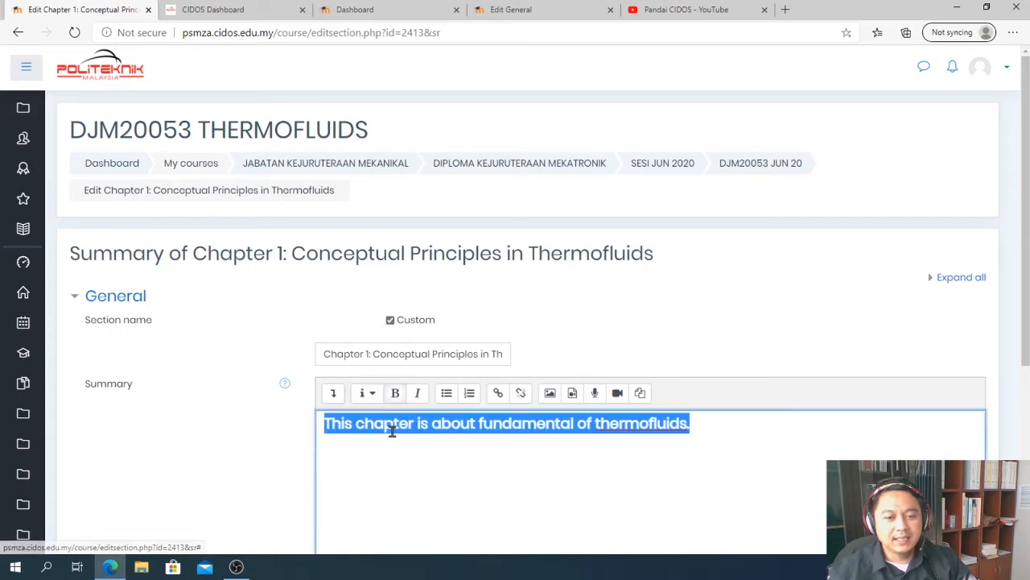
{"action": "scroll", "coordinate": [797, 319], "scroll_direction": "down", "scroll_amount": 2}
{"action": "scroll", "coordinate": [801, 321], "scroll_direction": "down", "scroll_amount": 2}
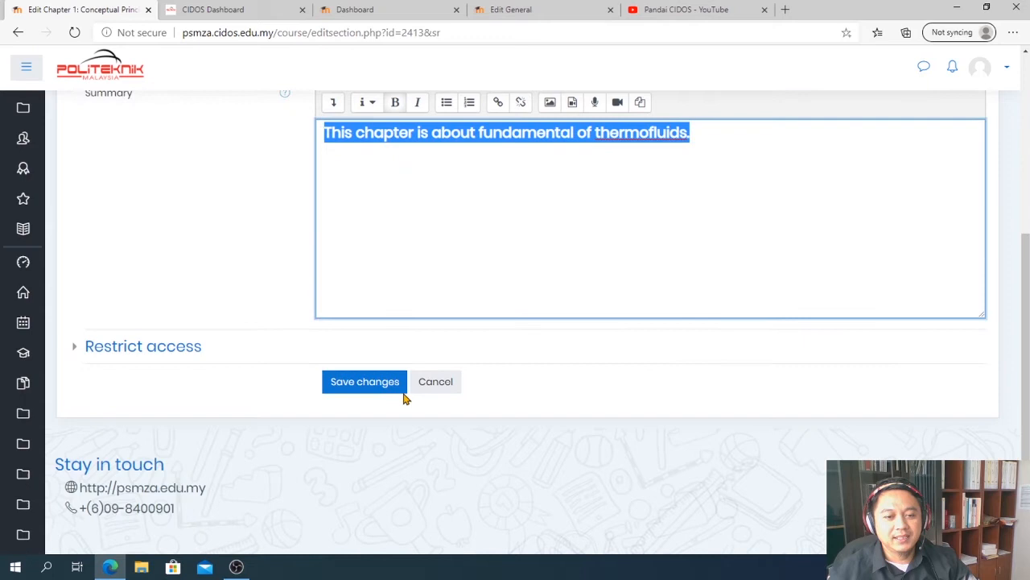
{"action": "left_click", "coordinate": [357, 389]}
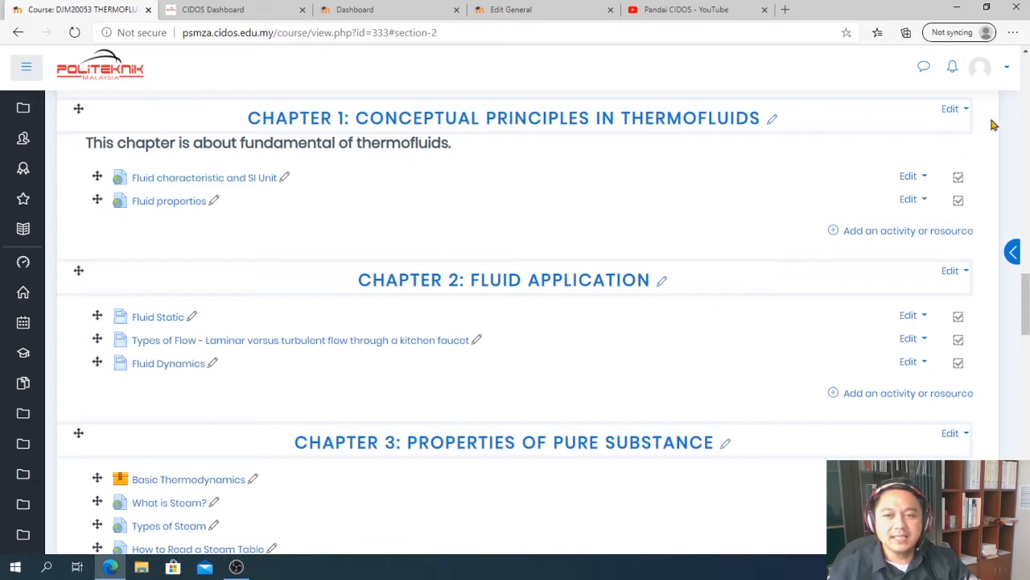
Step: Center-align the Chapter 1 summary sentence and save the section
{"action": "left_click", "coordinate": [955, 110]}
{"action": "left_click", "coordinate": [930, 132]}
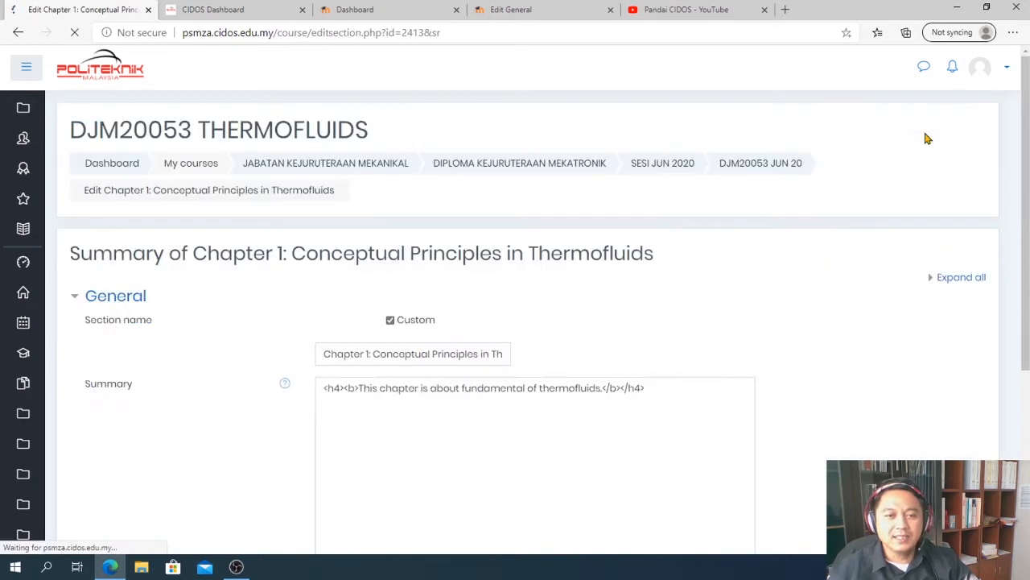
{"action": "left_click_drag", "start_coordinate": [711, 427], "coordinate": [305, 415]}
{"action": "left_click", "coordinate": [331, 393]}
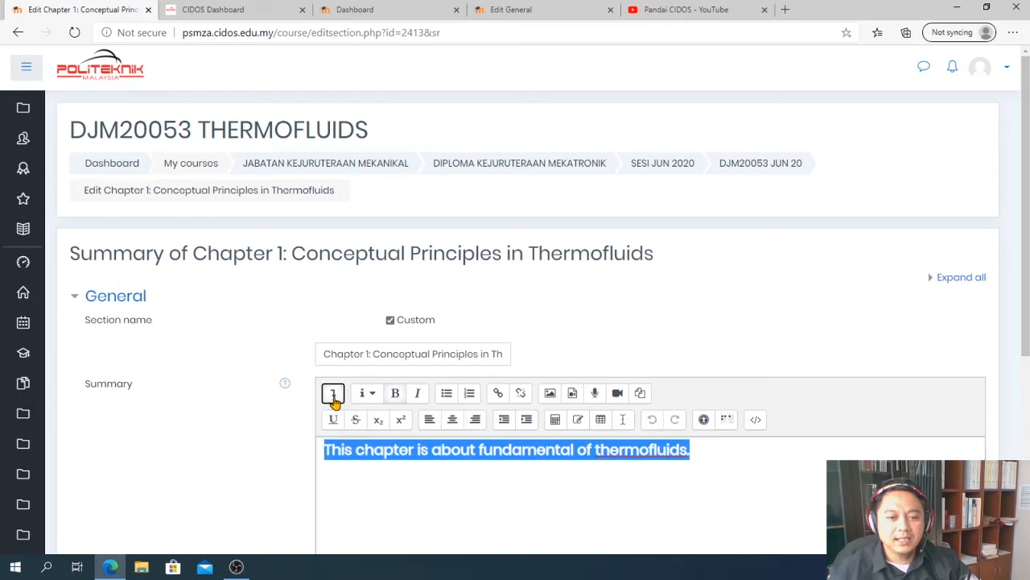
{"action": "left_click", "coordinate": [453, 420]}
{"action": "scroll", "coordinate": [778, 372], "scroll_direction": "down", "scroll_amount": 4}
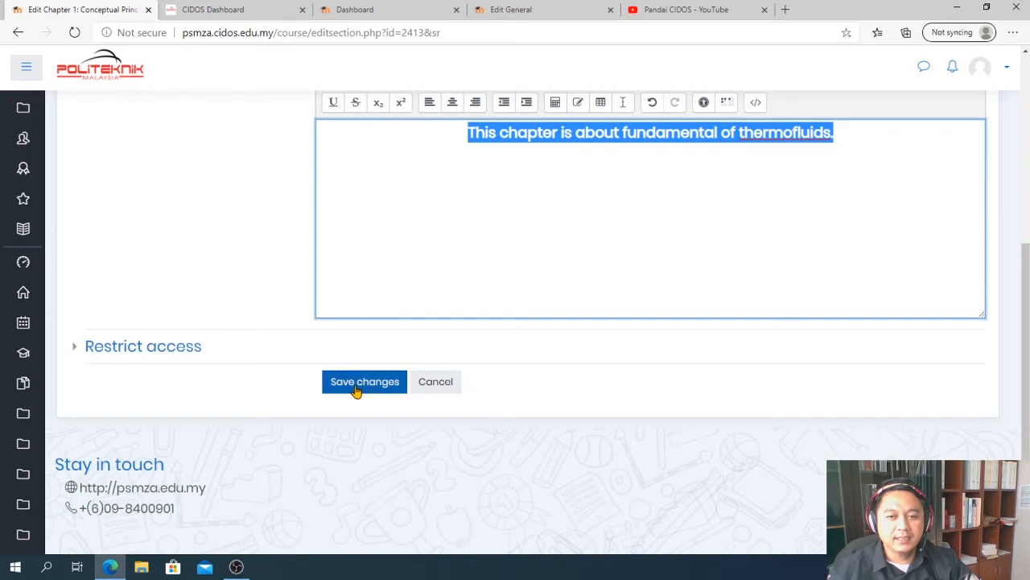
{"action": "left_click", "coordinate": [357, 383]}
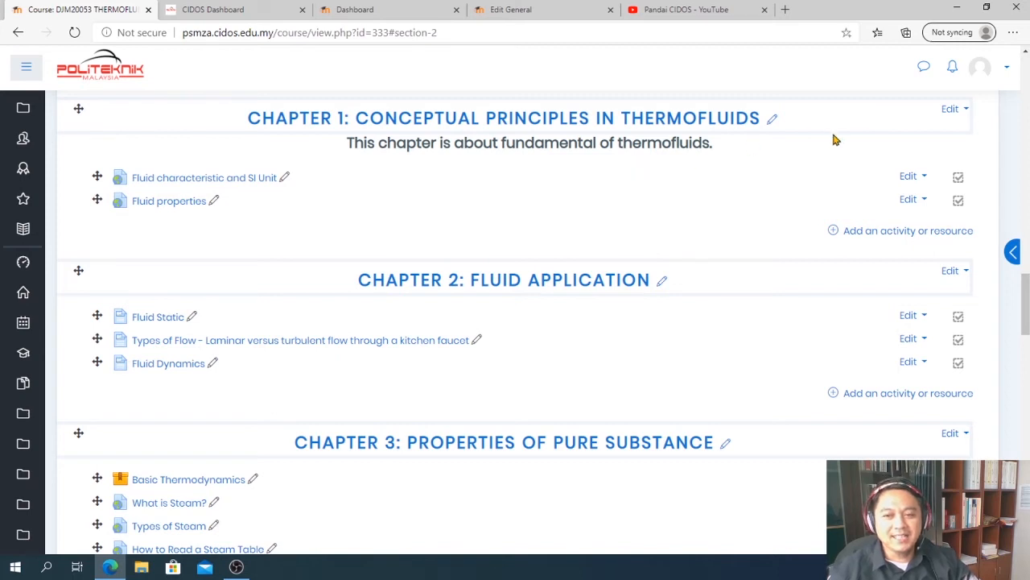
Step: Highlight the Chapter 1 section on the course page
{"action": "left_click", "coordinate": [952, 109]}
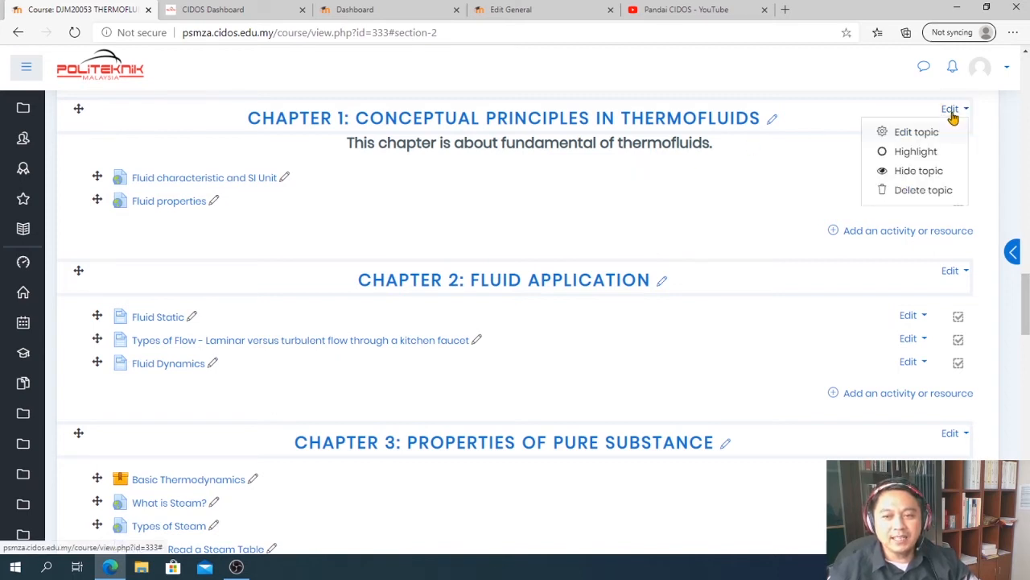
{"action": "left_click", "coordinate": [922, 155]}
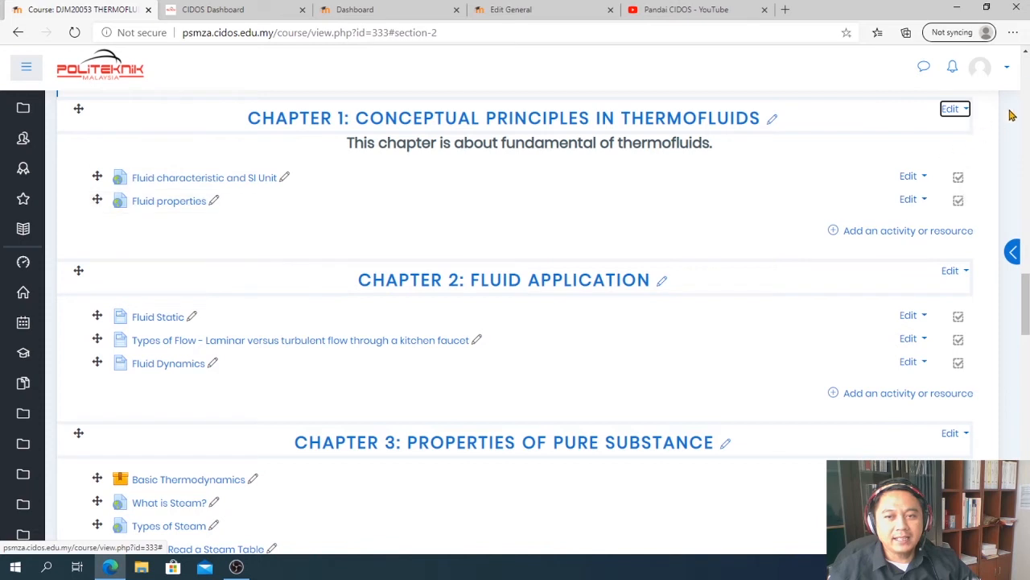
Step: Switch to the Student role and check how the Chapter 1 section looks to students
{"action": "left_click", "coordinate": [1006, 71]}
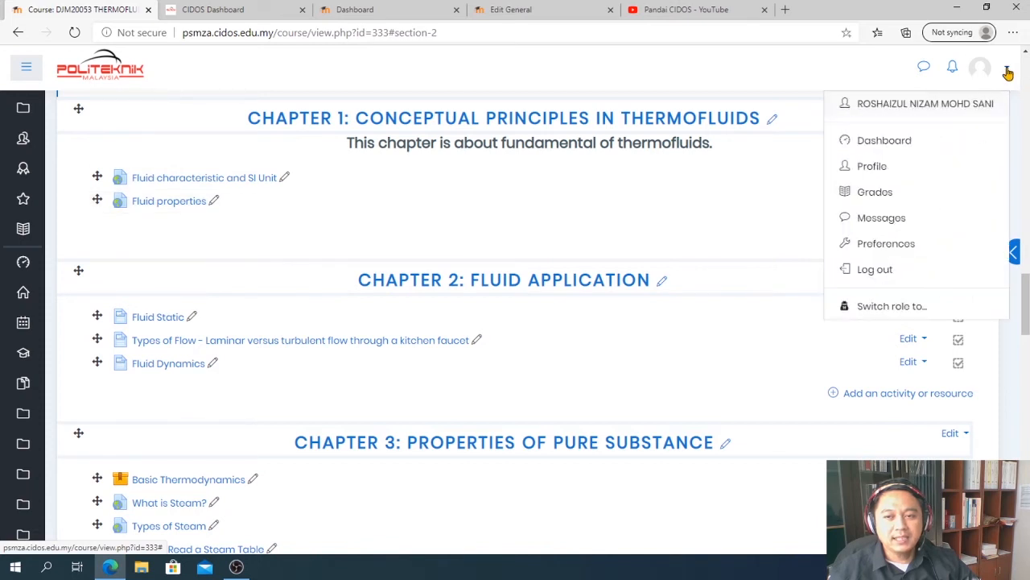
{"action": "left_click", "coordinate": [878, 306]}
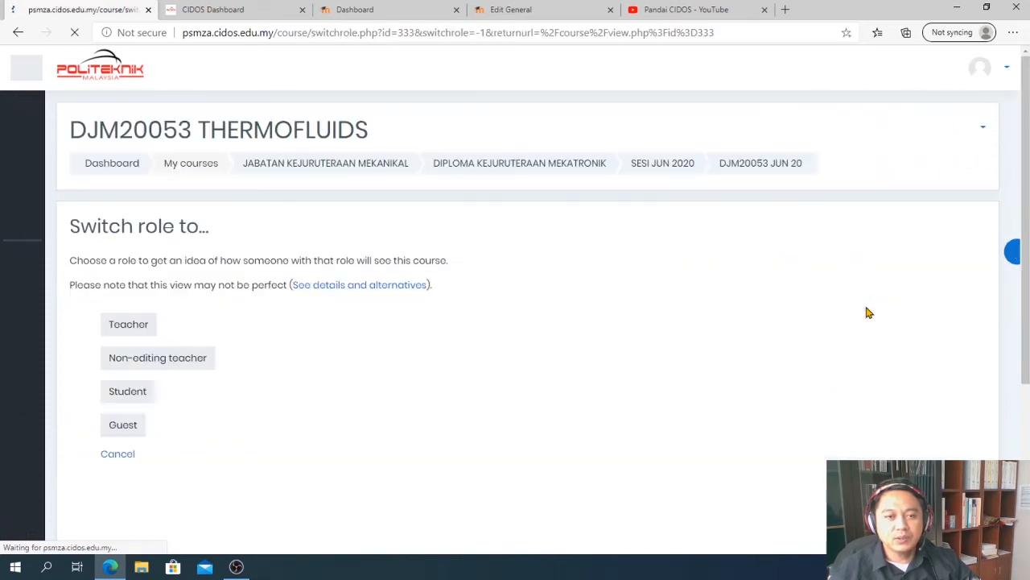
{"action": "left_click", "coordinate": [113, 400]}
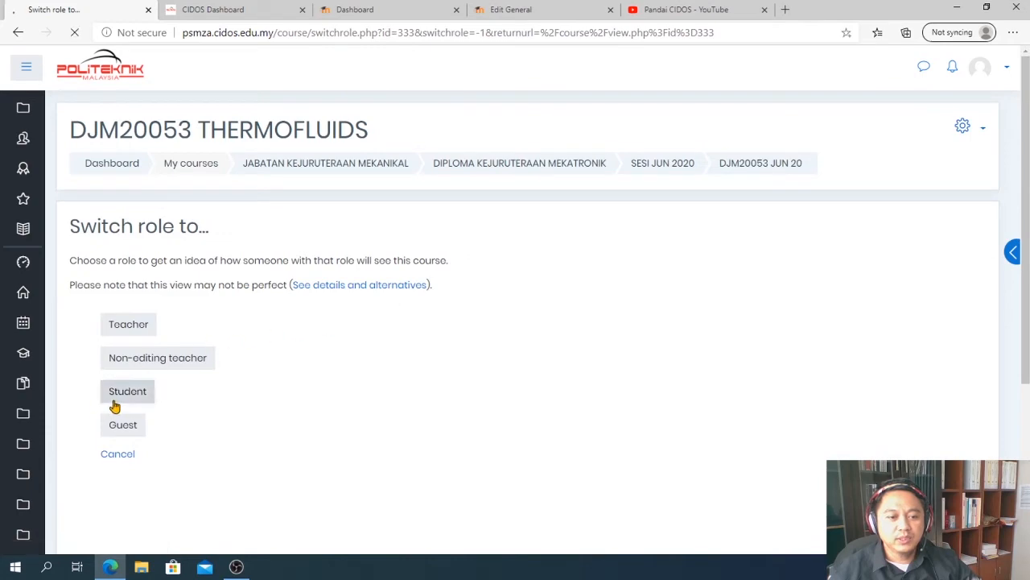
{"action": "scroll", "coordinate": [547, 214], "scroll_direction": "down", "scroll_amount": 10}
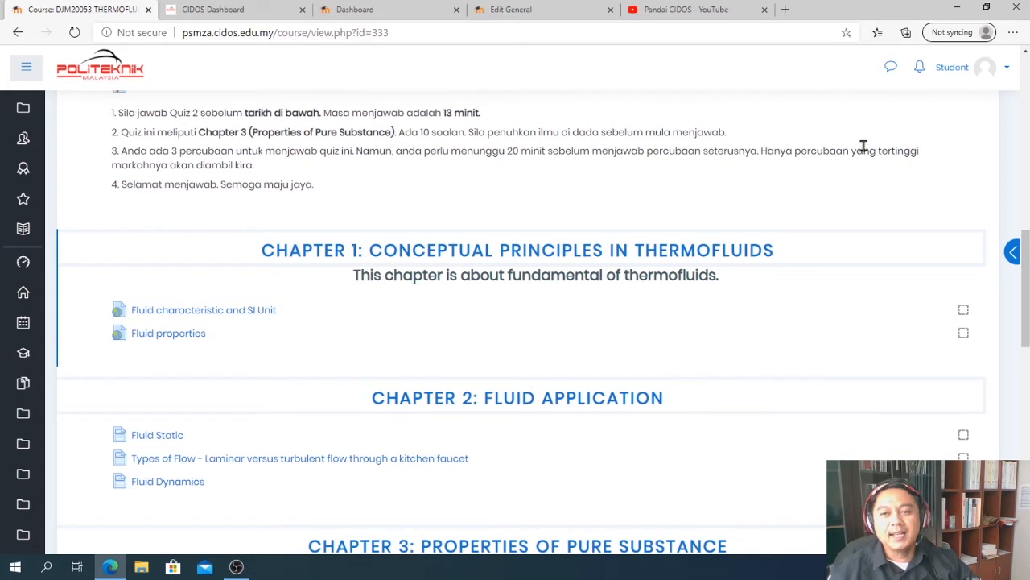
Step: Return to the normal role and remove the highlight from the Chapter 1 section
{"action": "left_click", "coordinate": [1005, 69]}
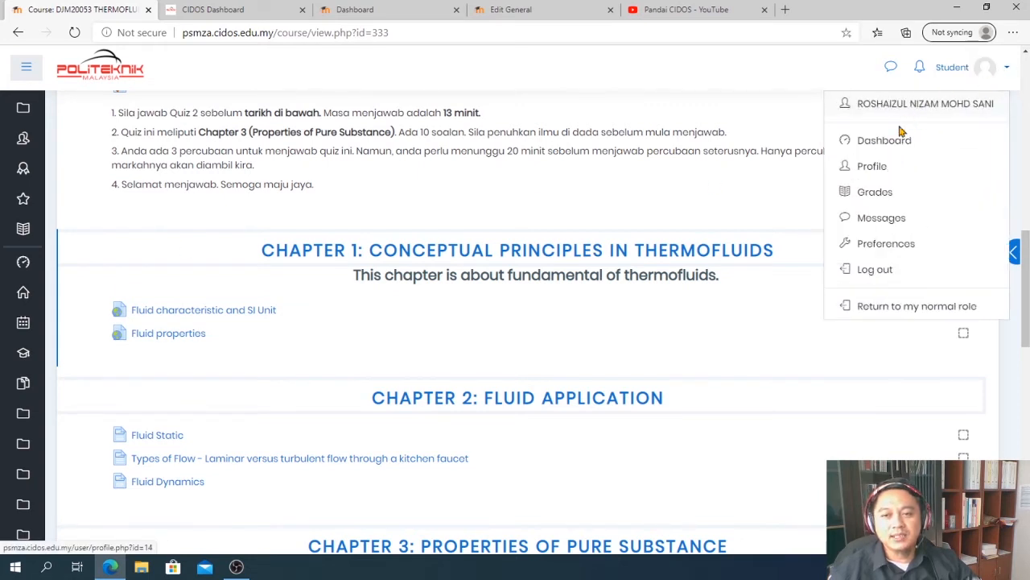
{"action": "left_click", "coordinate": [885, 309]}
{"action": "scroll", "coordinate": [931, 333], "scroll_direction": "down", "scroll_amount": 10}
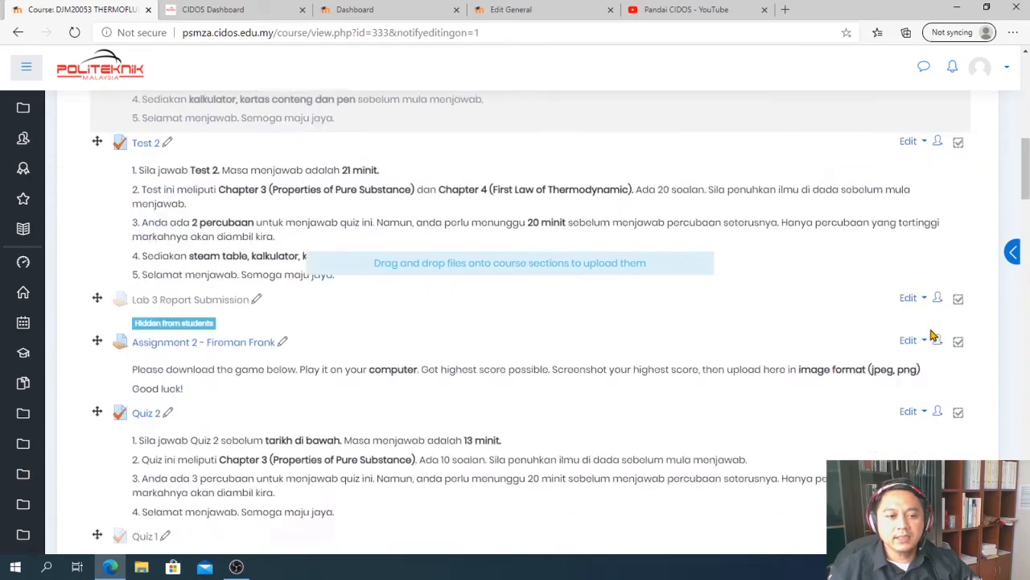
{"action": "scroll", "coordinate": [932, 333], "scroll_direction": "down", "scroll_amount": 3}
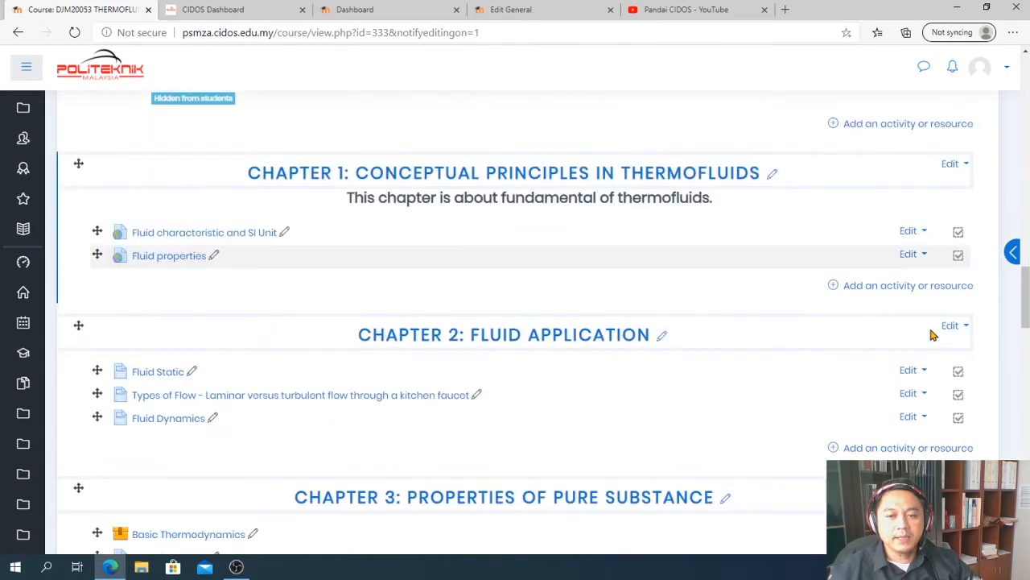
{"action": "left_click", "coordinate": [951, 164]}
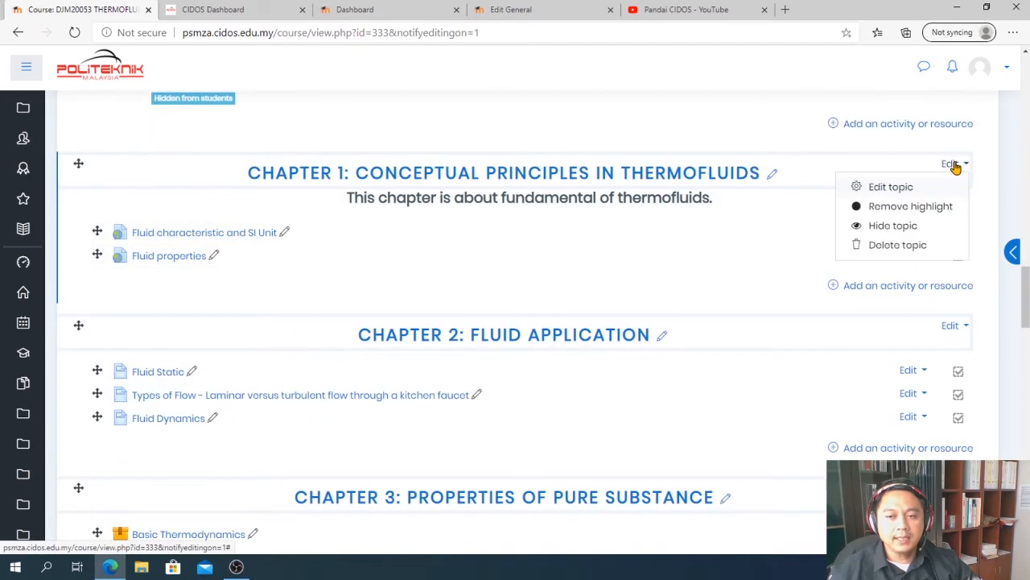
{"action": "left_click", "coordinate": [902, 208]}
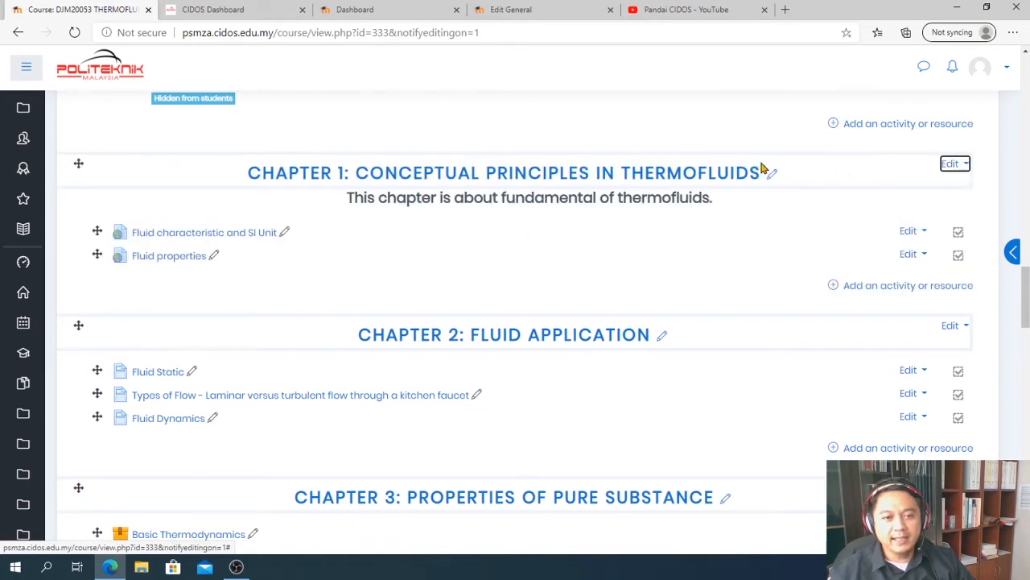
Step: Hide the Chapter 1 section from students
{"action": "left_click", "coordinate": [950, 165]}
{"action": "left_click", "coordinate": [917, 228]}
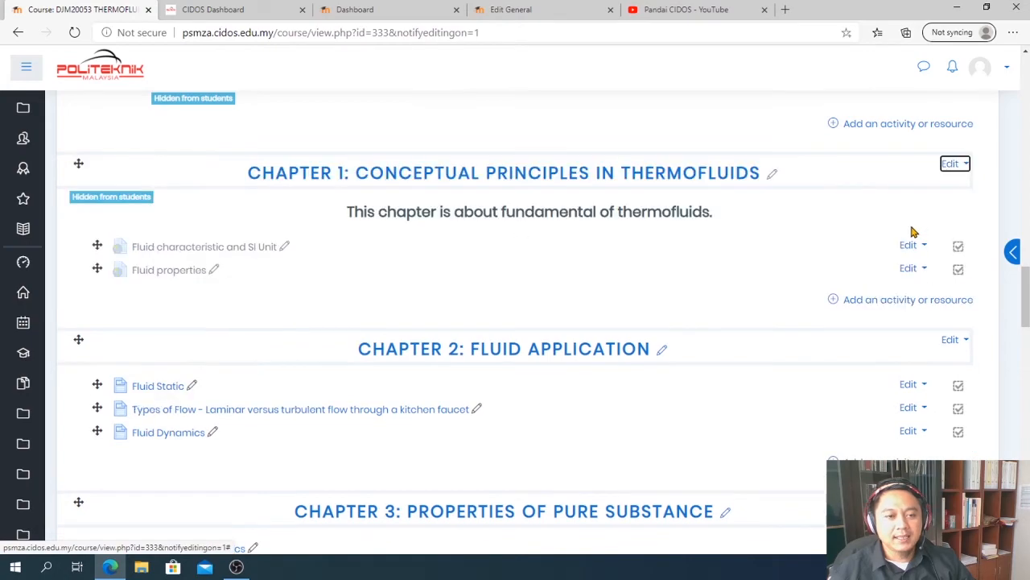
{"action": "scroll", "coordinate": [636, 257], "scroll_direction": "up", "scroll_amount": 20}
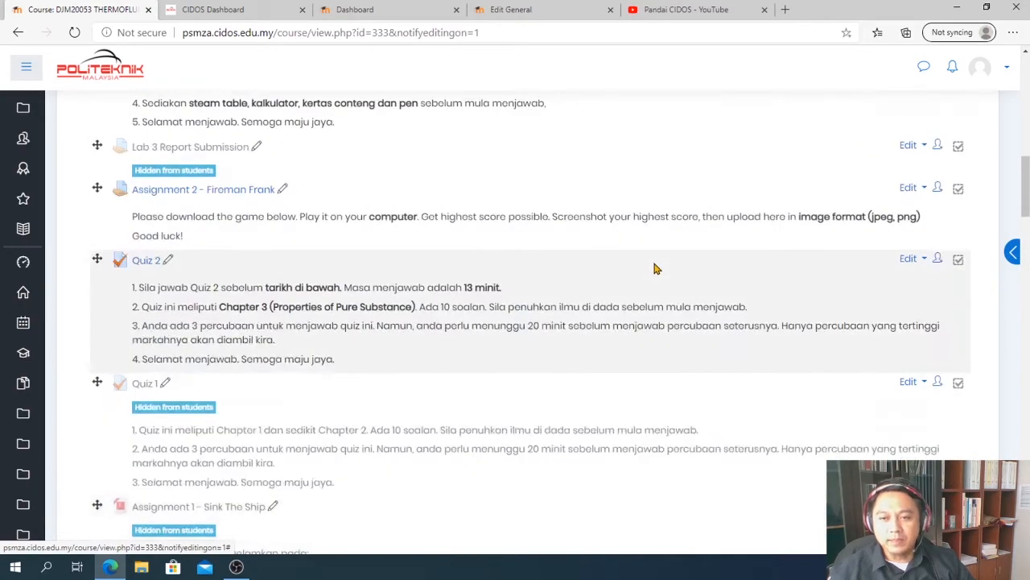
{"action": "scroll", "coordinate": [1002, 79], "scroll_direction": "down", "scroll_amount": 20}
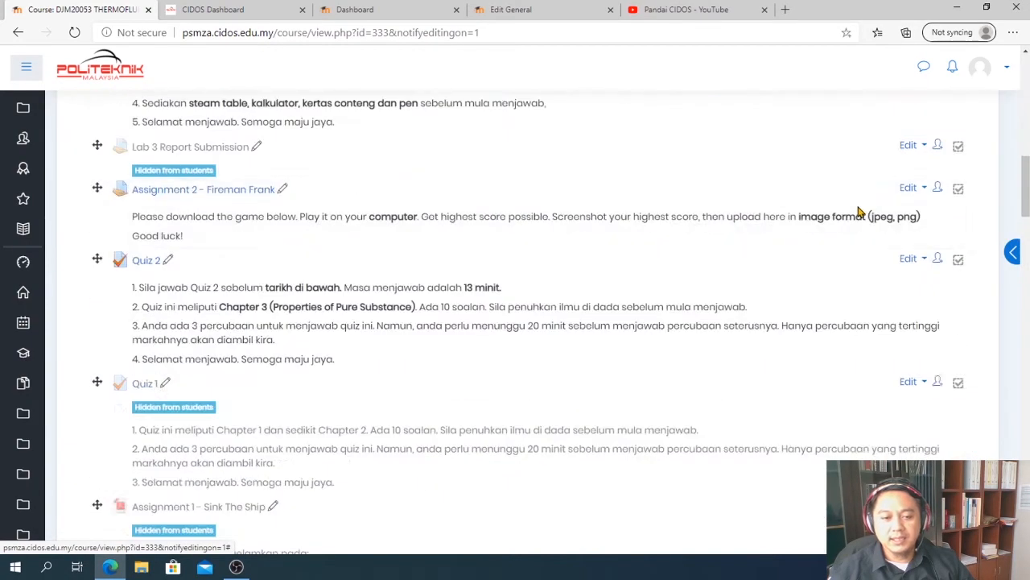
Step: Switch to the Student role and examine how the hidden Chapter 1 section is presented to students
{"action": "left_click", "coordinate": [1008, 73]}
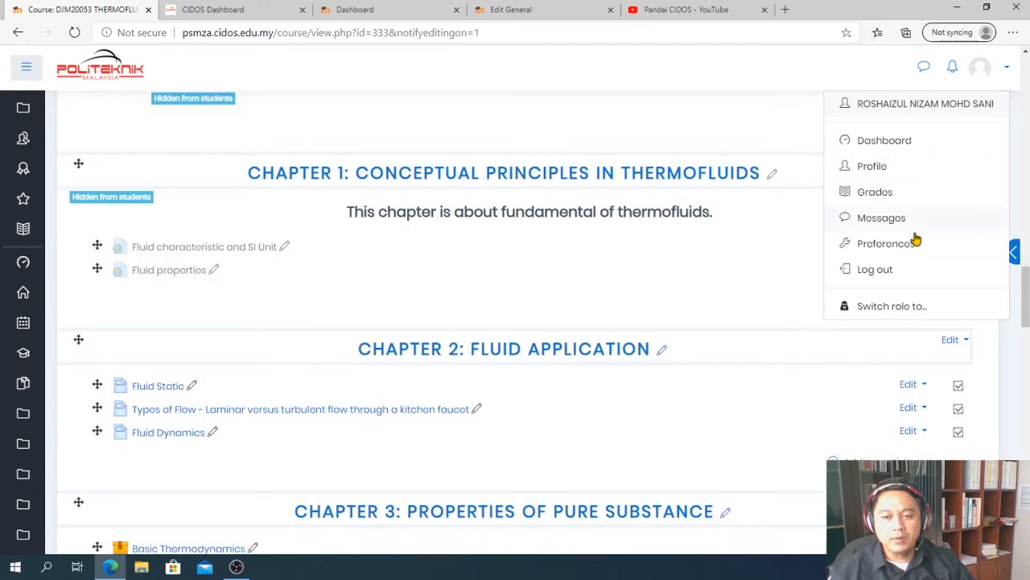
{"action": "left_click", "coordinate": [892, 311]}
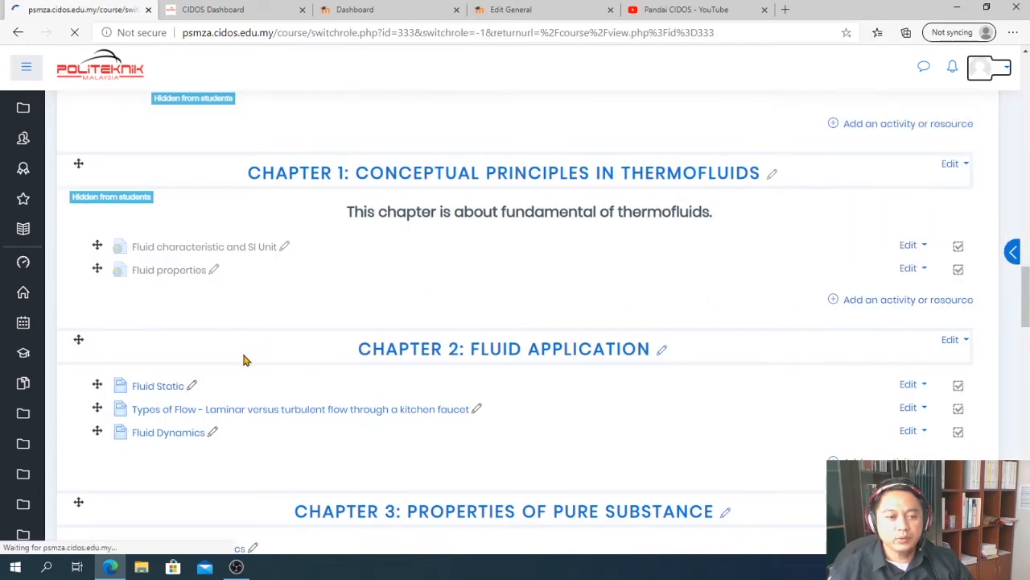
{"action": "left_click", "coordinate": [122, 394]}
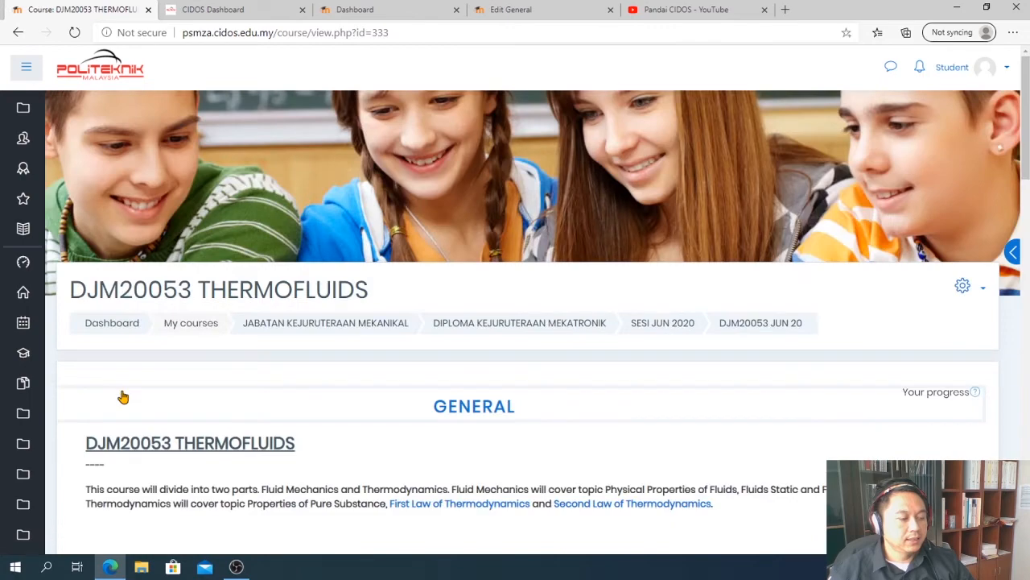
{"action": "scroll", "coordinate": [787, 338], "scroll_direction": "down", "scroll_amount": 5}
{"action": "scroll", "coordinate": [786, 341], "scroll_direction": "down", "scroll_amount": 3}
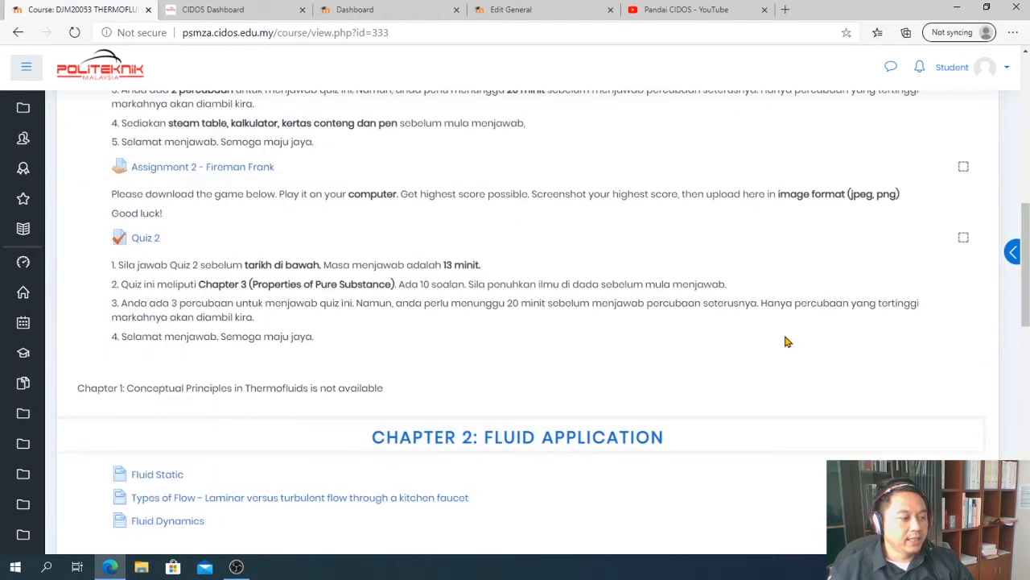
{"action": "scroll", "coordinate": [782, 340], "scroll_direction": "down", "scroll_amount": 2}
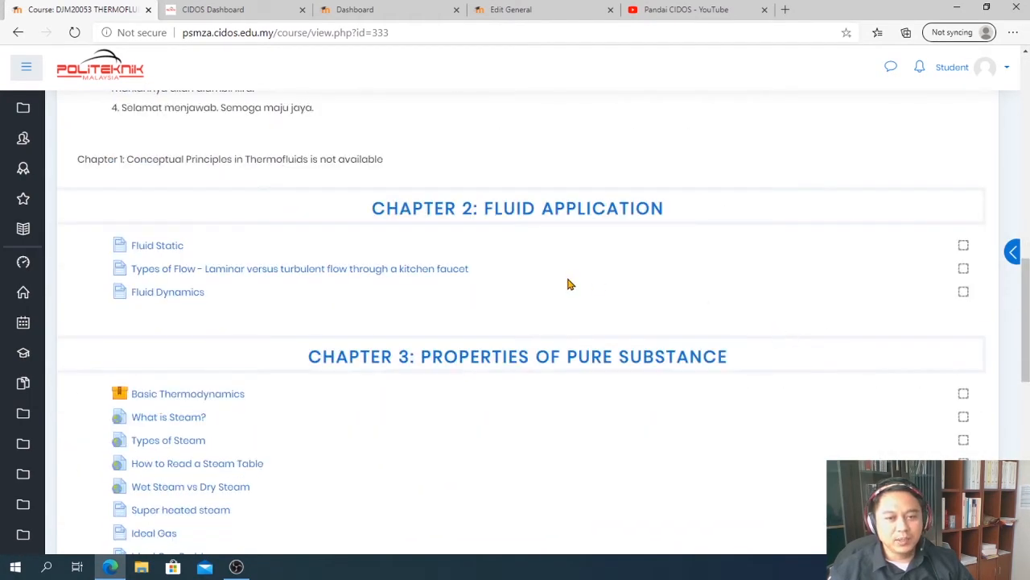
{"action": "scroll", "coordinate": [290, 259], "scroll_direction": "up", "scroll_amount": 1}
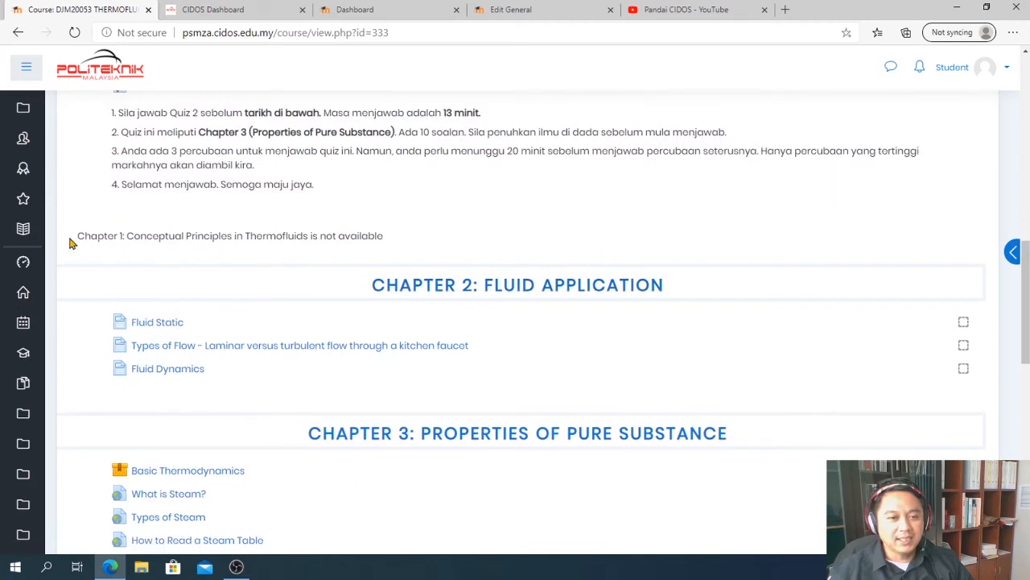
{"action": "left_click_drag", "start_coordinate": [394, 237], "coordinate": [62, 236]}
{"action": "left_click", "coordinate": [167, 230]}
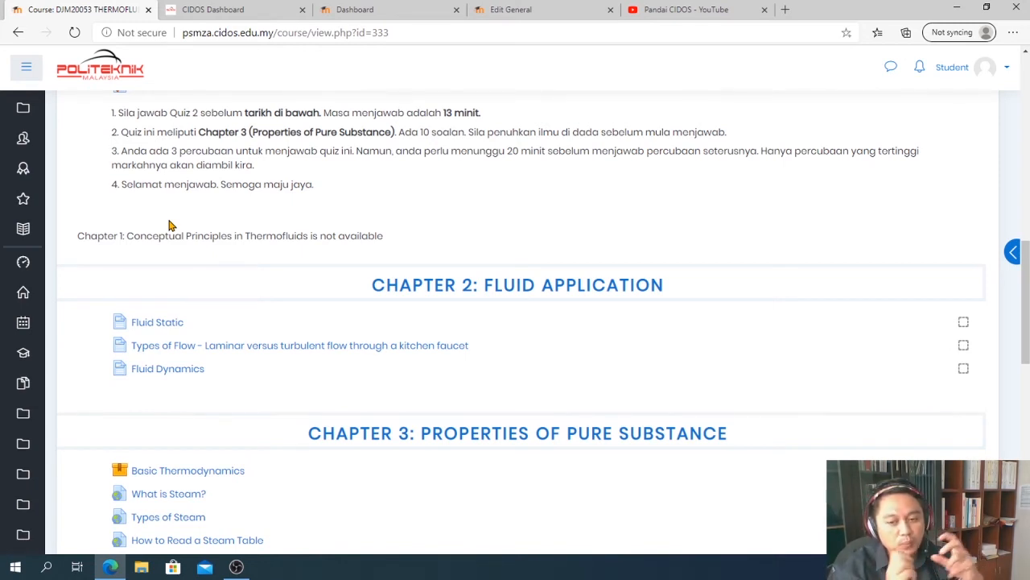
Step: Return to the normal role and turn editing on for the DJM20053 THERMOFLUIDS course
{"action": "left_click", "coordinate": [1006, 68]}
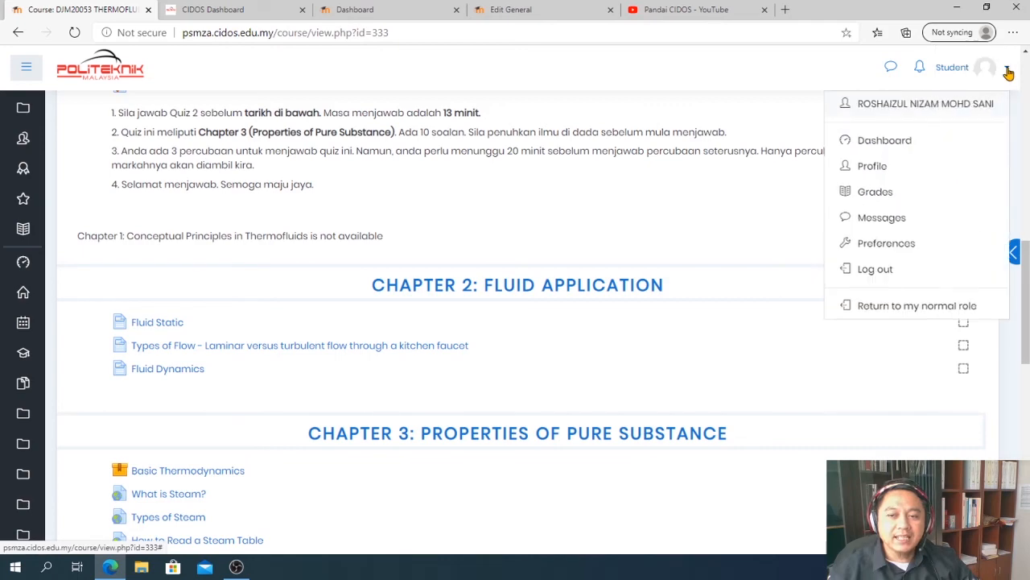
{"action": "left_click", "coordinate": [876, 307]}
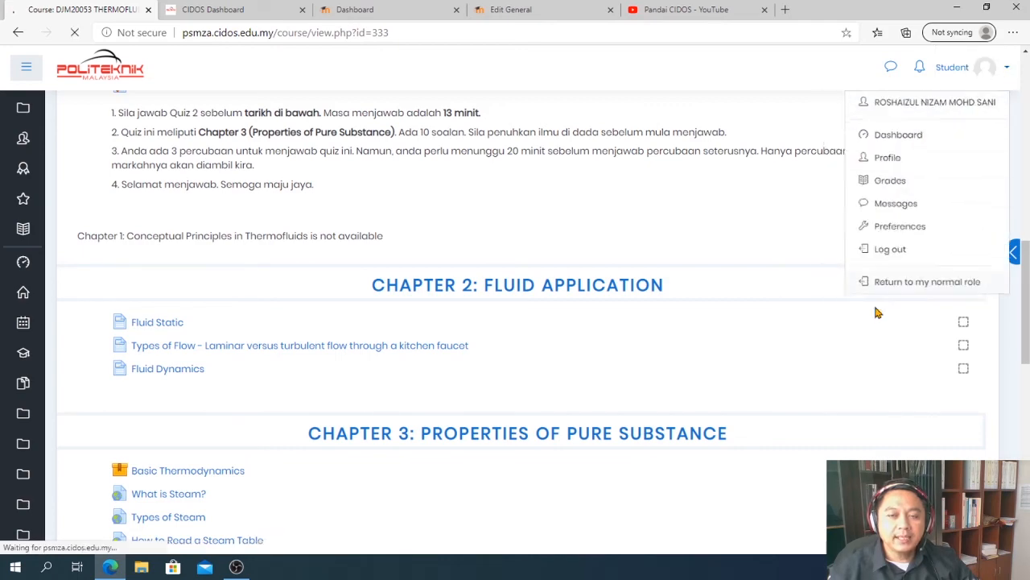
{"action": "scroll", "coordinate": [873, 311], "scroll_direction": "down", "scroll_amount": 2}
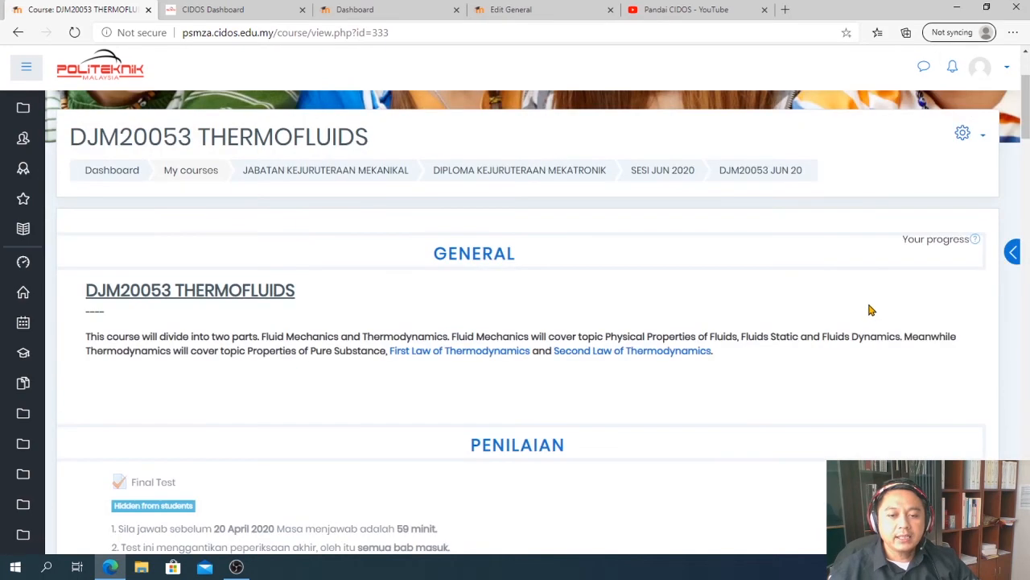
{"action": "scroll", "coordinate": [564, 412], "scroll_direction": "up", "scroll_amount": 2}
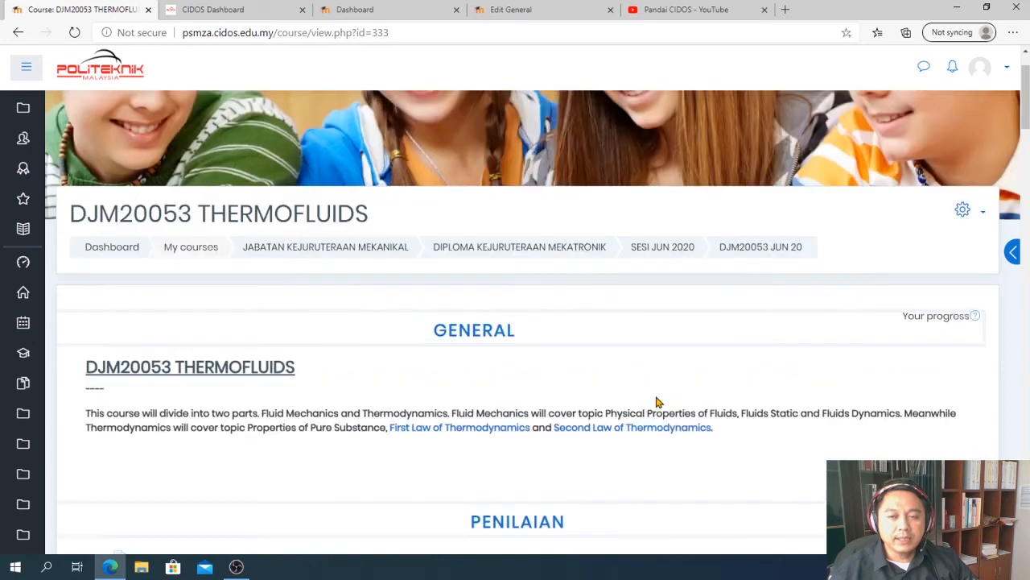
{"action": "left_click", "coordinate": [984, 292]}
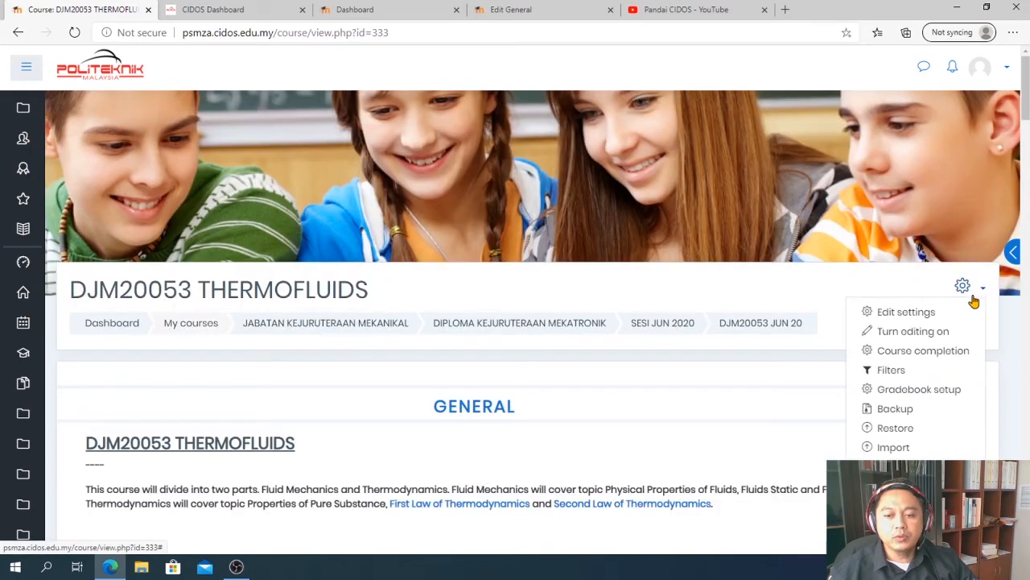
{"action": "left_click", "coordinate": [921, 330]}
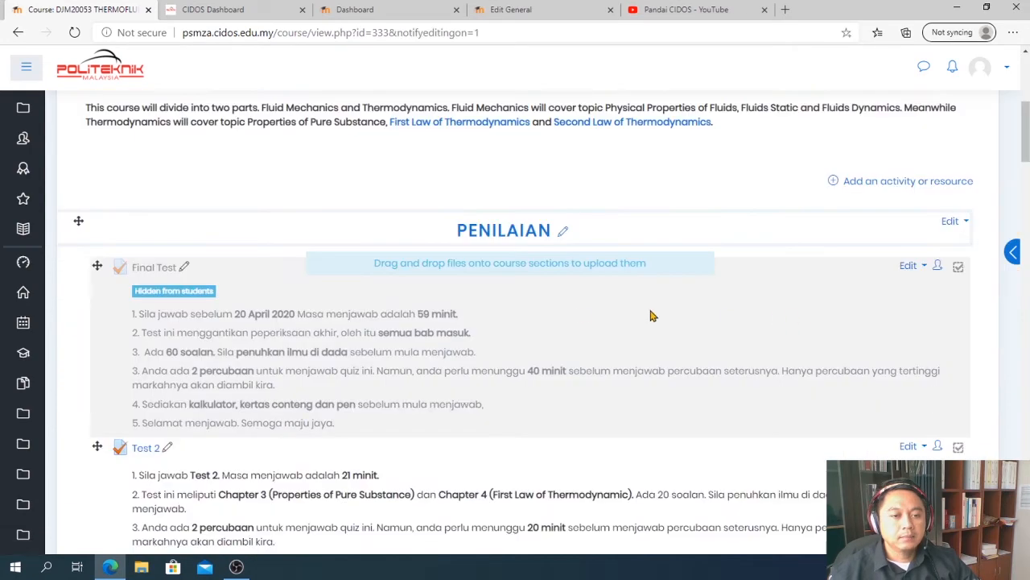
Step: Make the hidden Chapter 1 section visible to students again
{"action": "scroll", "coordinate": [329, 328], "scroll_direction": "down", "scroll_amount": 14}
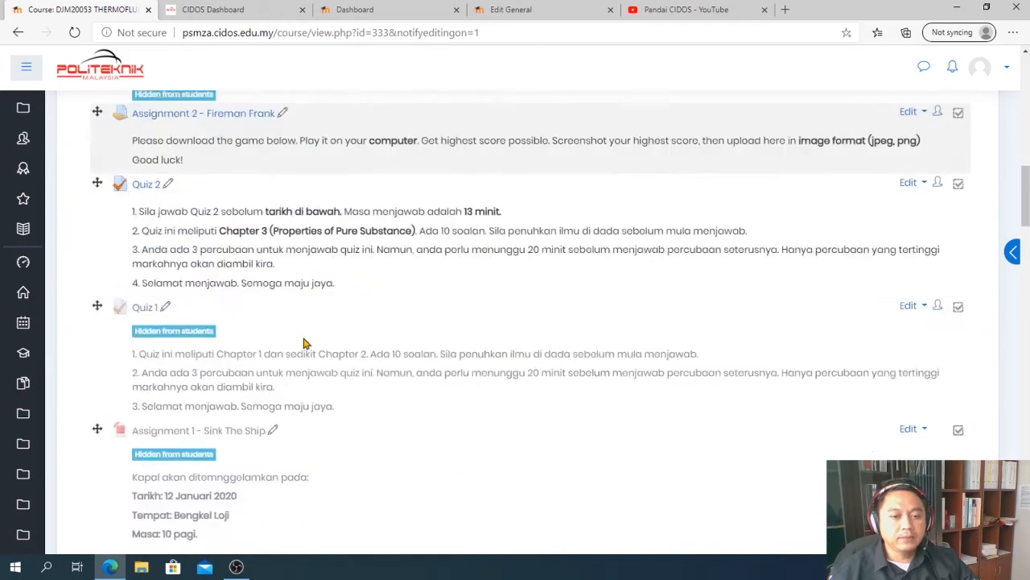
{"action": "scroll", "coordinate": [305, 338], "scroll_direction": "down", "scroll_amount": 3}
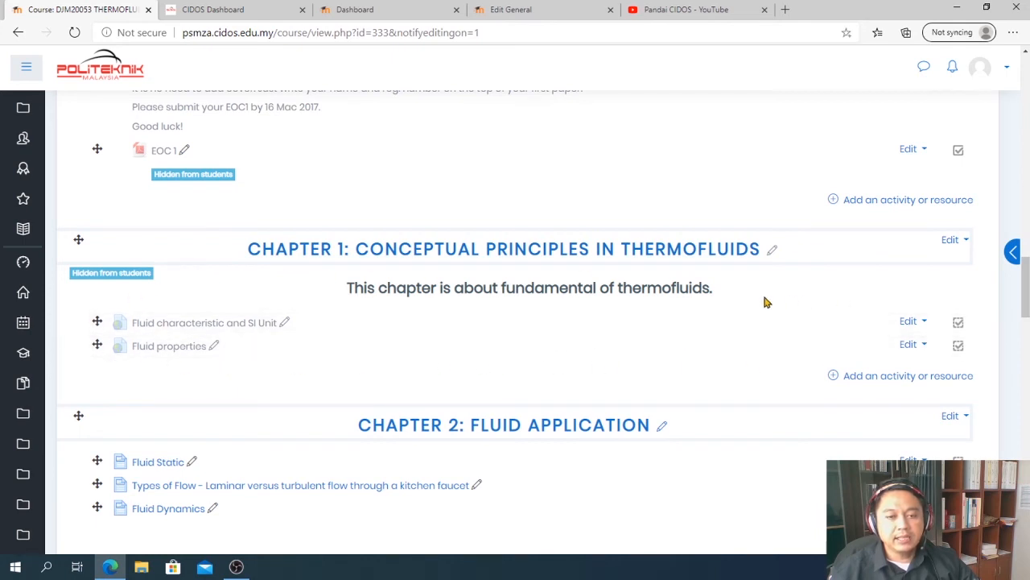
{"action": "left_click", "coordinate": [952, 244]}
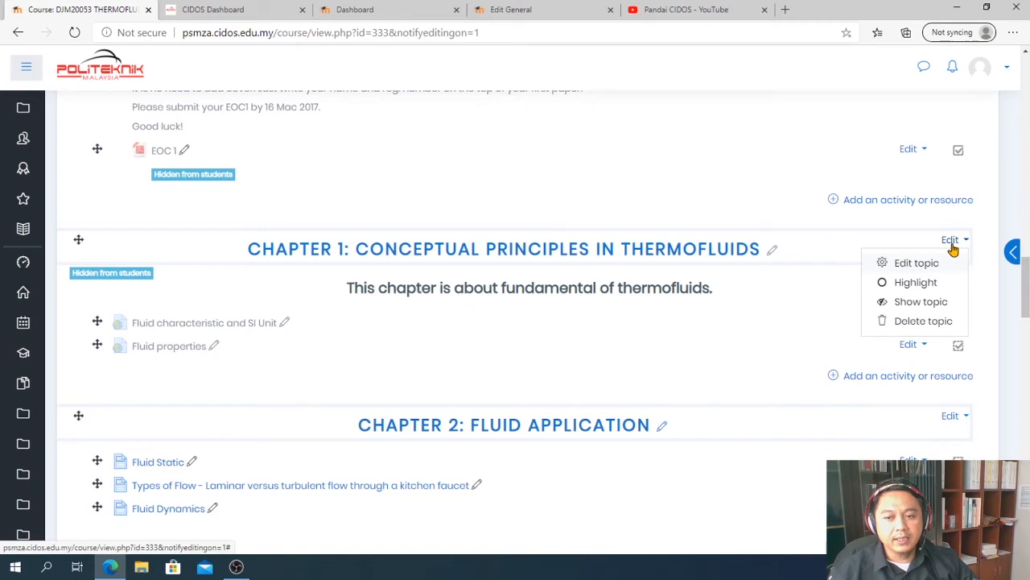
{"action": "left_click", "coordinate": [920, 304]}
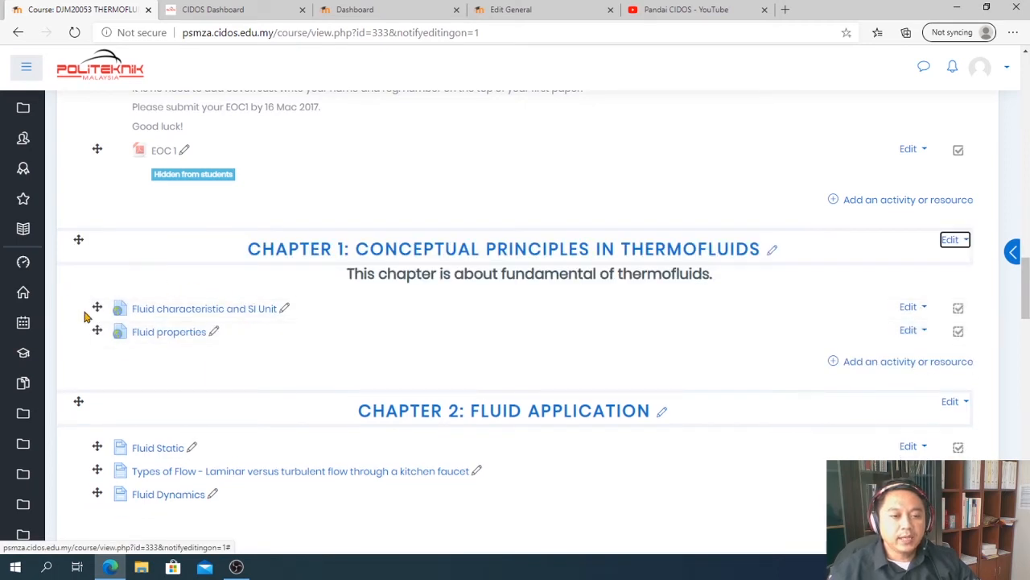
Step: Review the settings of the Fluid characteristic and SI Unit resource in Chapter 1, and go back to the course page without saving
{"action": "left_click", "coordinate": [912, 308]}
{"action": "scroll", "coordinate": [914, 312], "scroll_direction": "down", "scroll_amount": 1}
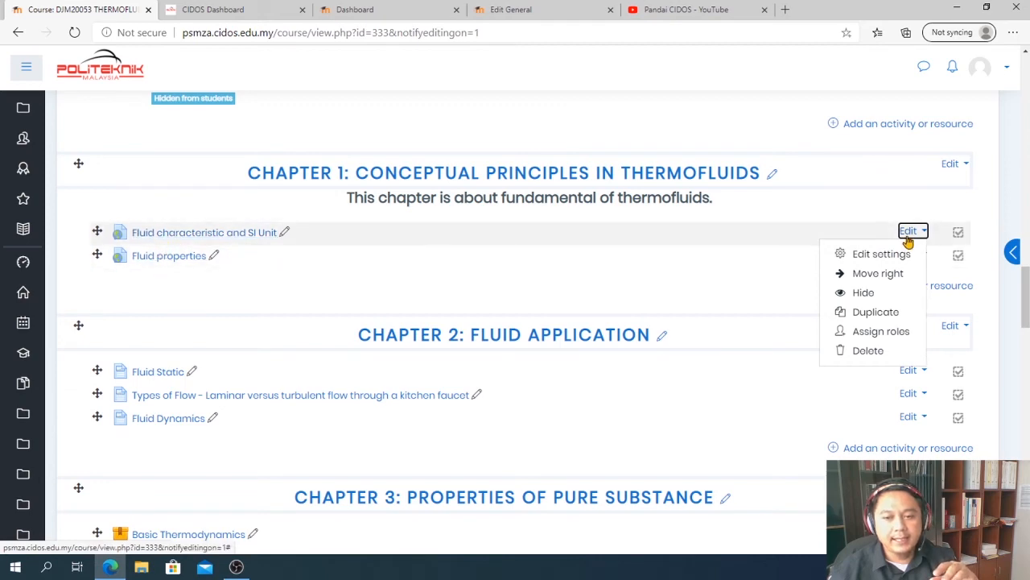
{"action": "left_click", "coordinate": [881, 256]}
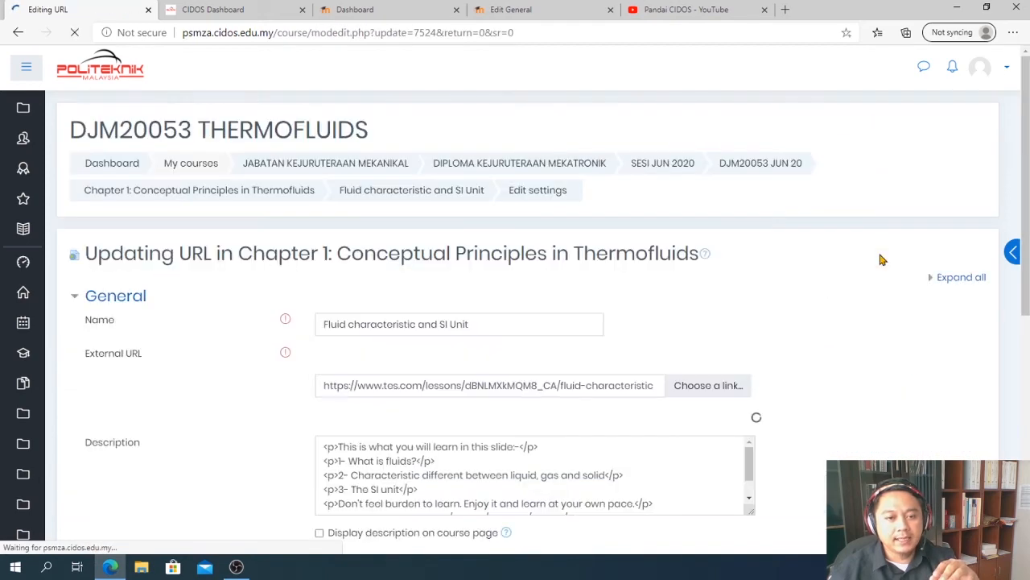
{"action": "scroll", "coordinate": [593, 322], "scroll_direction": "down", "scroll_amount": 5}
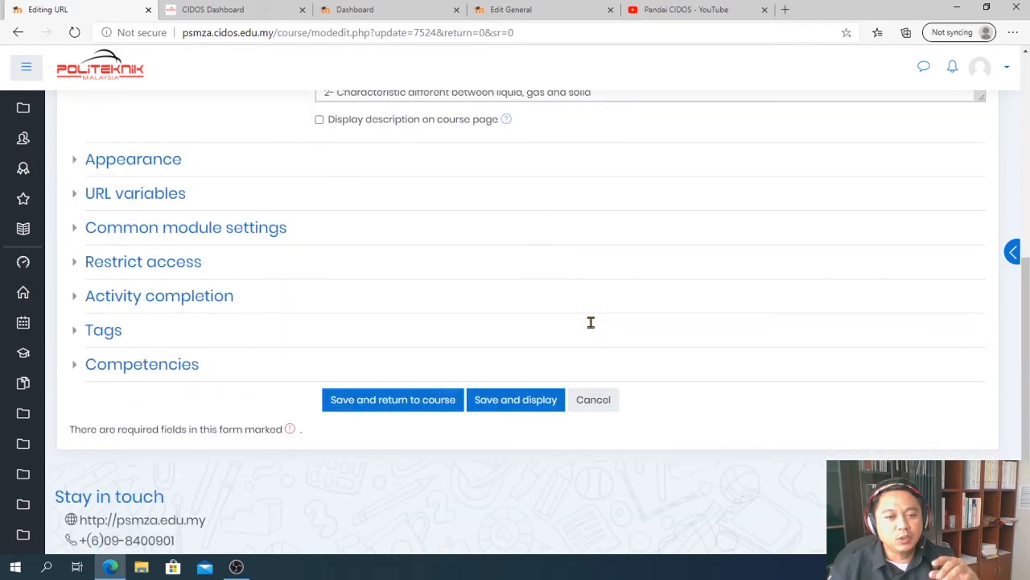
{"action": "scroll", "coordinate": [591, 322], "scroll_direction": "up", "scroll_amount": 3}
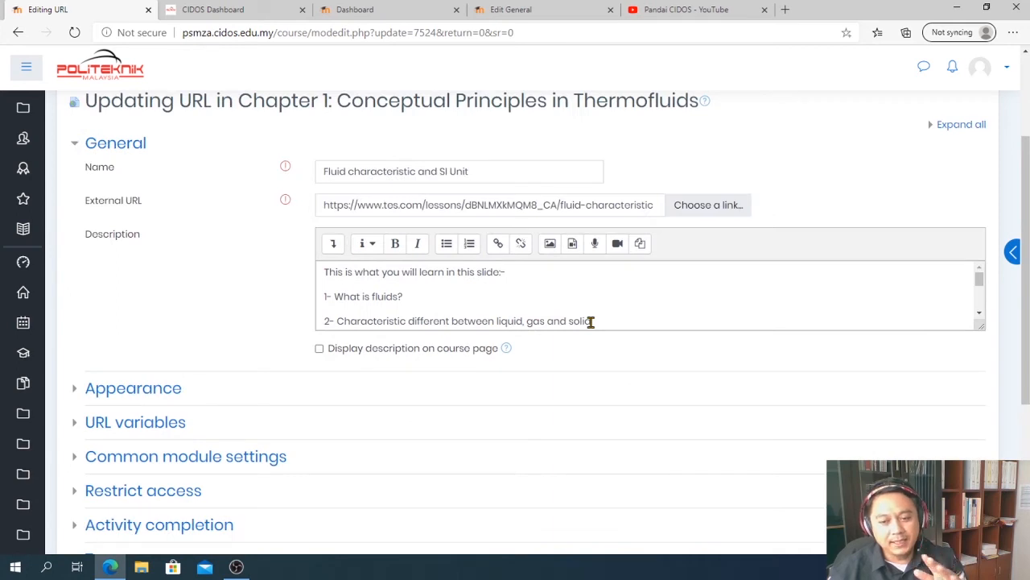
{"action": "left_click", "coordinate": [17, 33]}
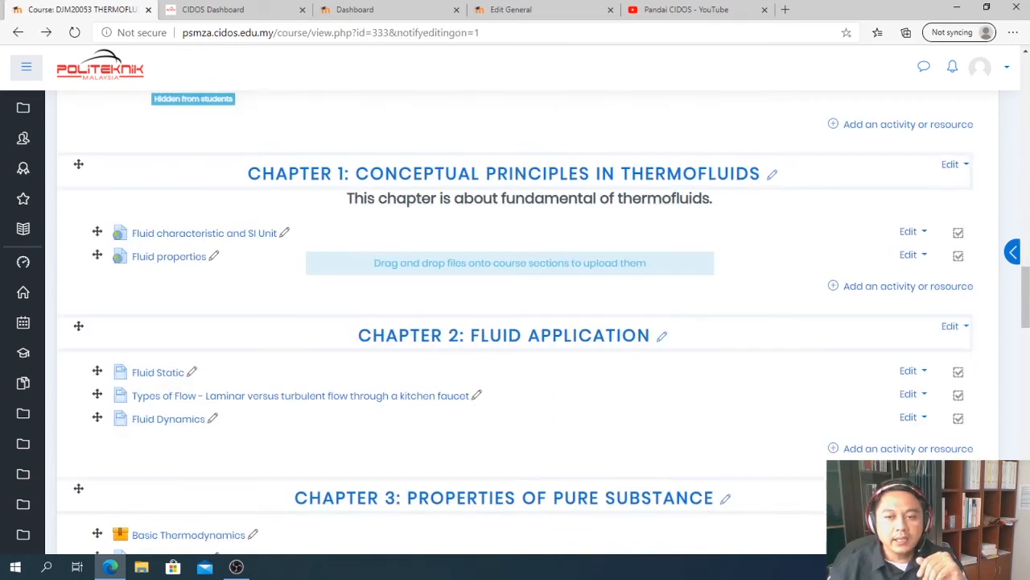
Step: Indent the Fluid characteristic and SI Unit resource in Chapter 1 by two levels, and move it back to its original level
{"action": "left_click", "coordinate": [912, 231]}
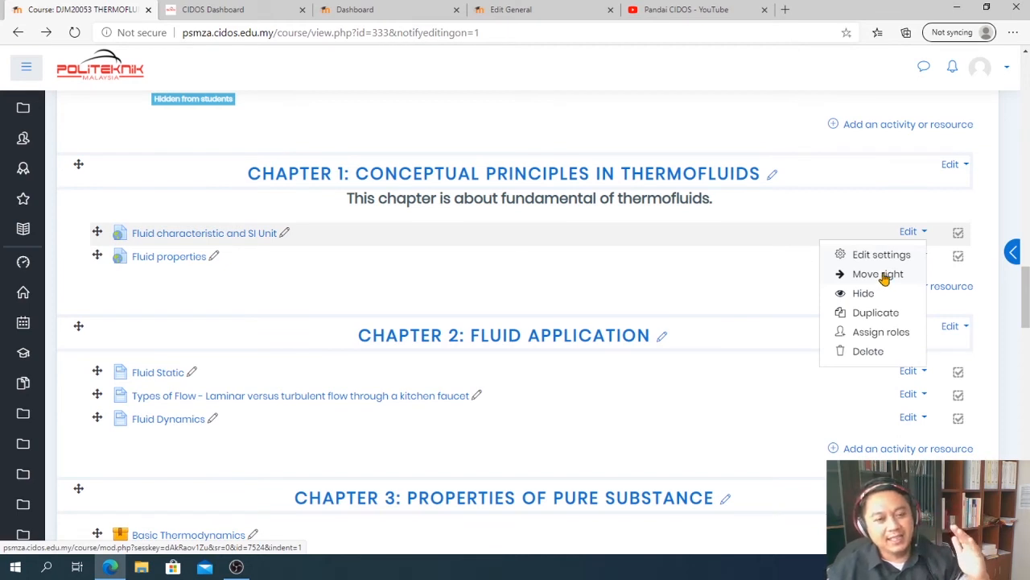
{"action": "left_click", "coordinate": [877, 274]}
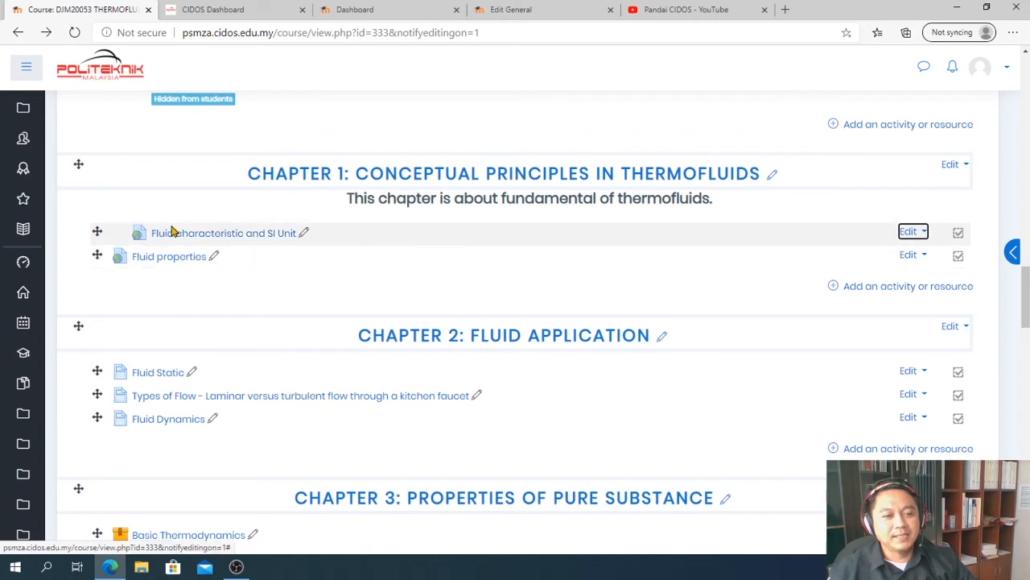
{"action": "left_click", "coordinate": [911, 232]}
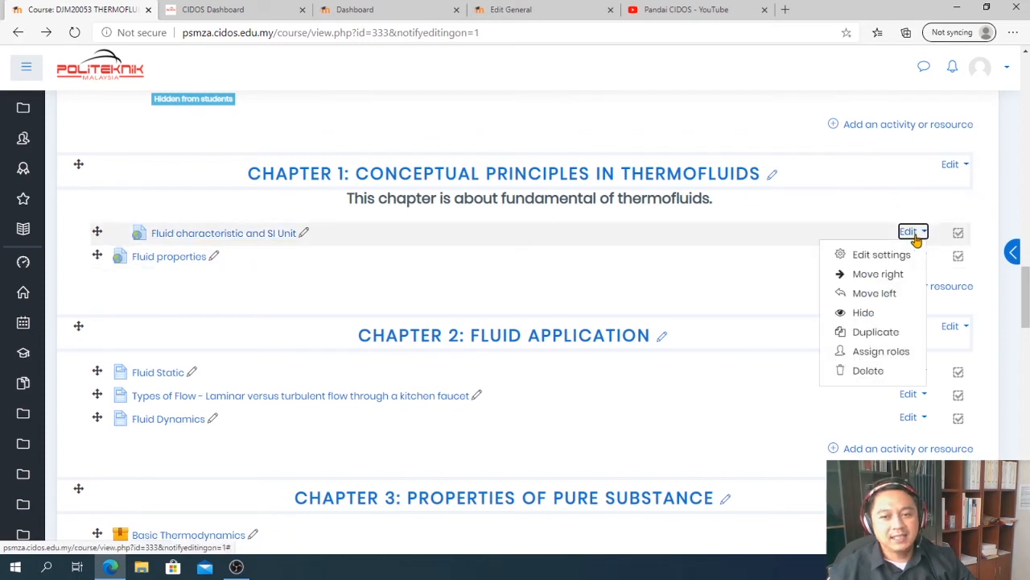
{"action": "left_click", "coordinate": [888, 273]}
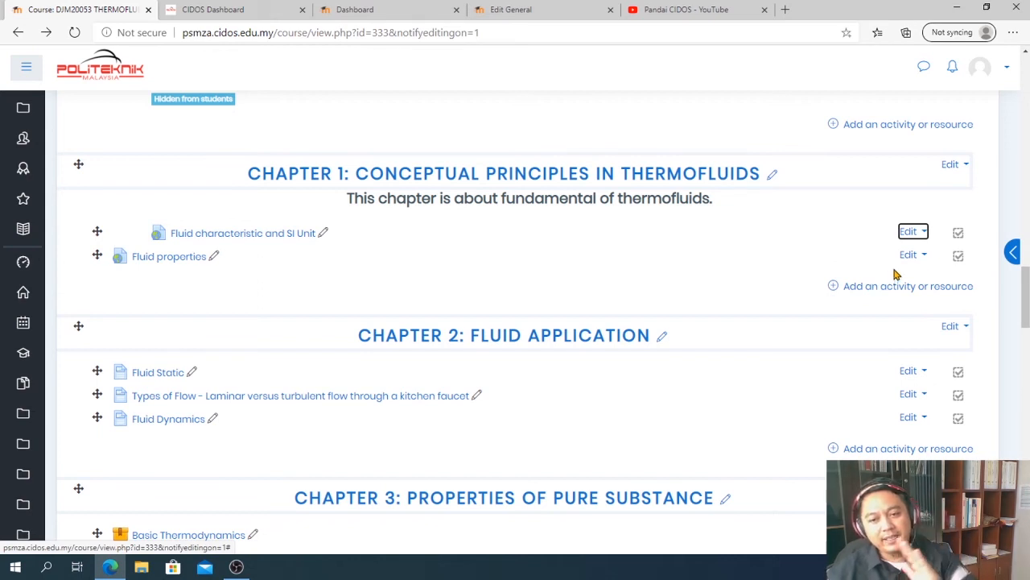
{"action": "left_click", "coordinate": [911, 232]}
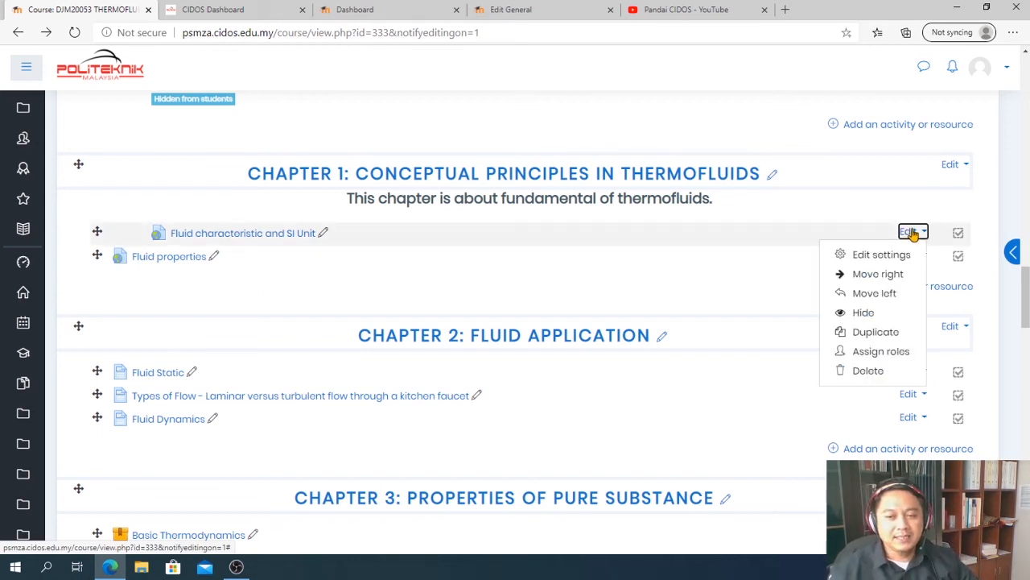
{"action": "left_click", "coordinate": [868, 294]}
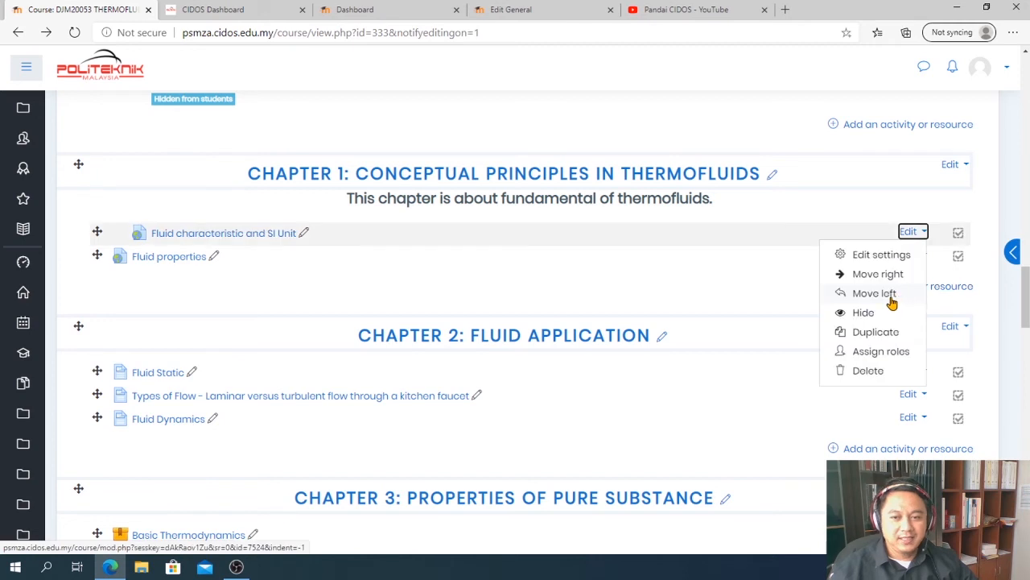
{"action": "left_click", "coordinate": [888, 294]}
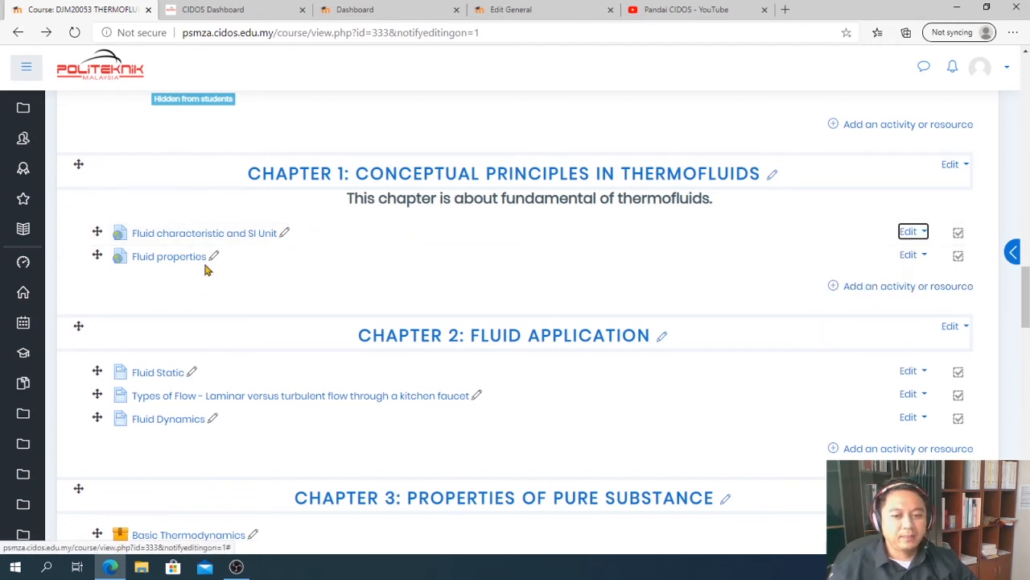
Step: Indent the Fluid characteristic and SI Unit resource in Chapter 1 one level to the right
{"action": "left_click", "coordinate": [910, 232]}
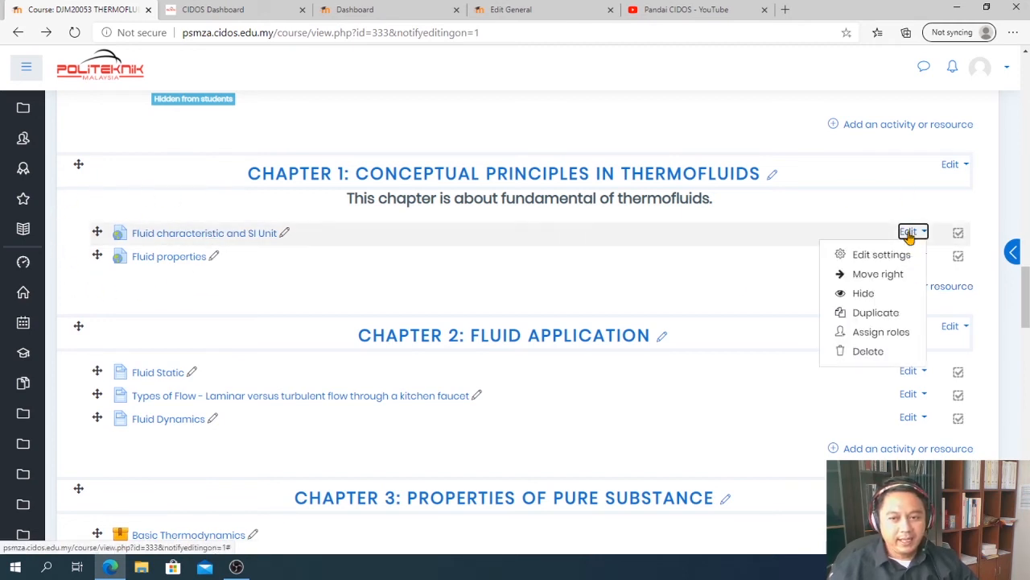
{"action": "left_click", "coordinate": [890, 279]}
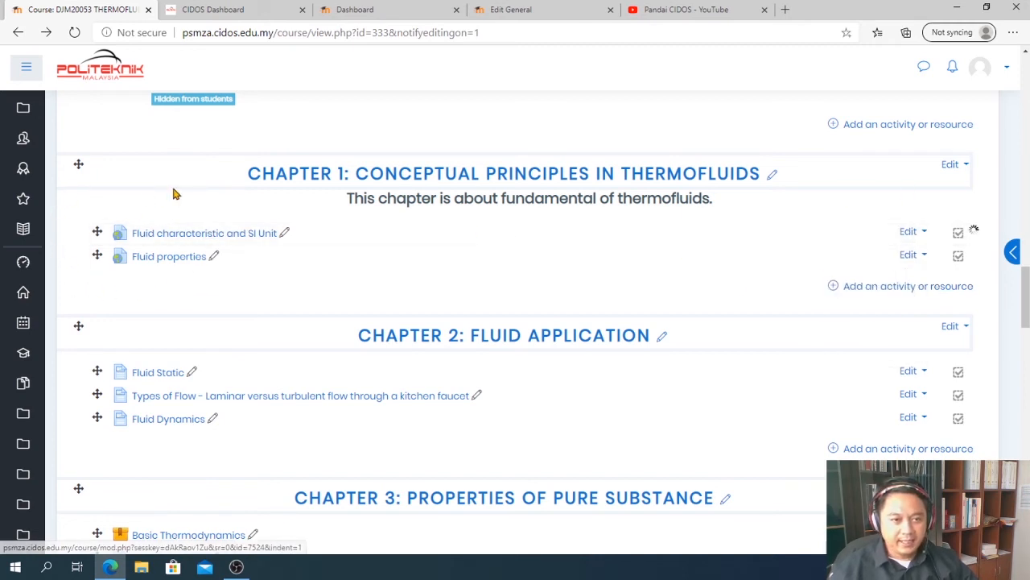
Step: Duplicate the Fluid characteristic and SI Unit resource in Chapter 1, and delete the copy
{"action": "left_click", "coordinate": [914, 232]}
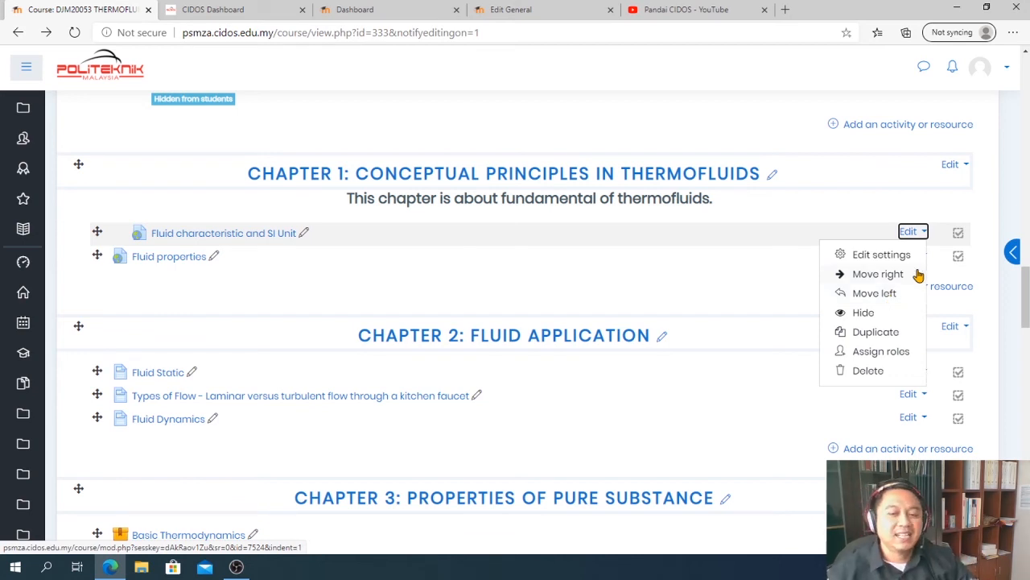
{"action": "left_click", "coordinate": [873, 333]}
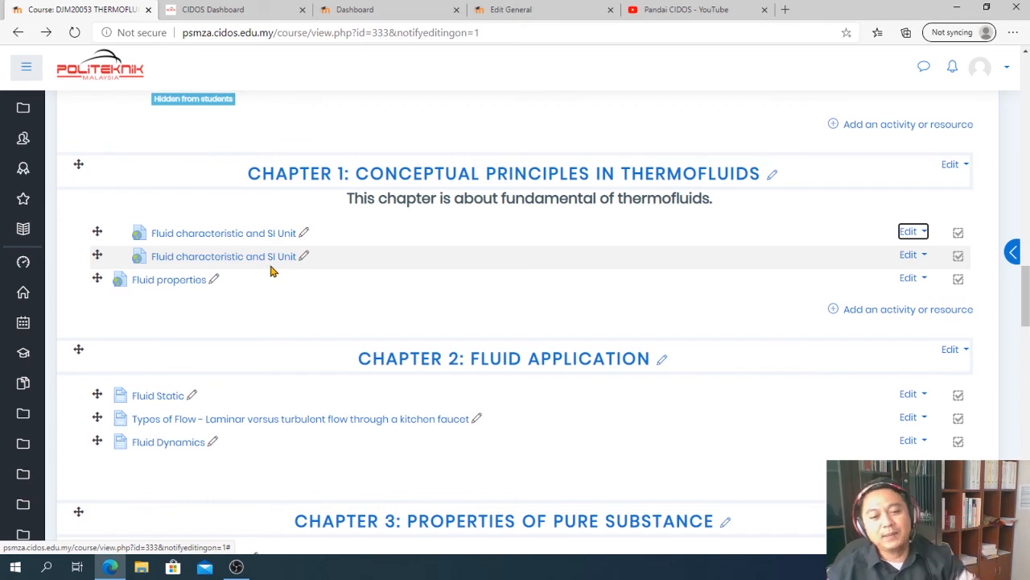
{"action": "left_click", "coordinate": [912, 254]}
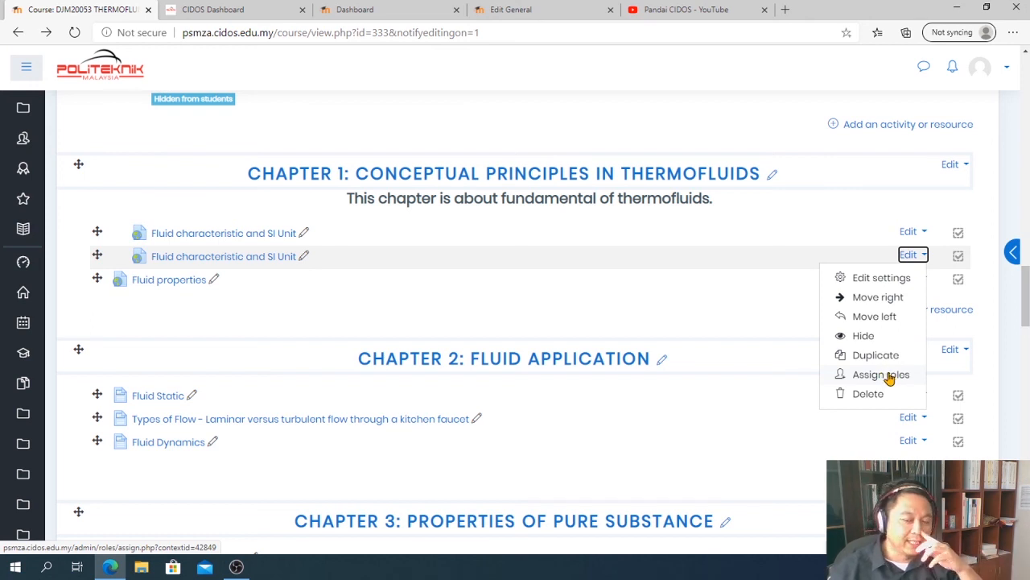
{"action": "left_click", "coordinate": [871, 398]}
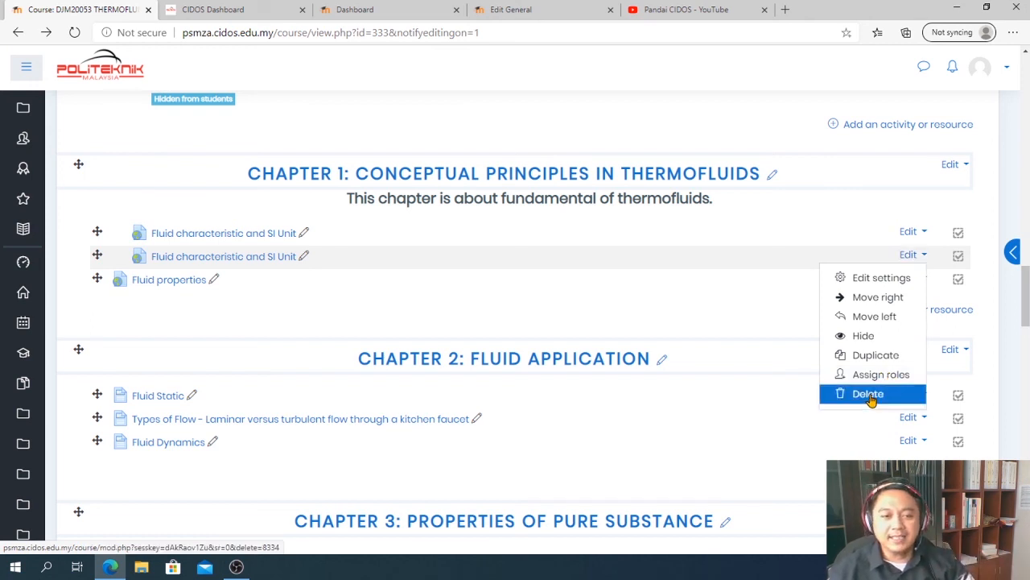
{"action": "left_click", "coordinate": [463, 386]}
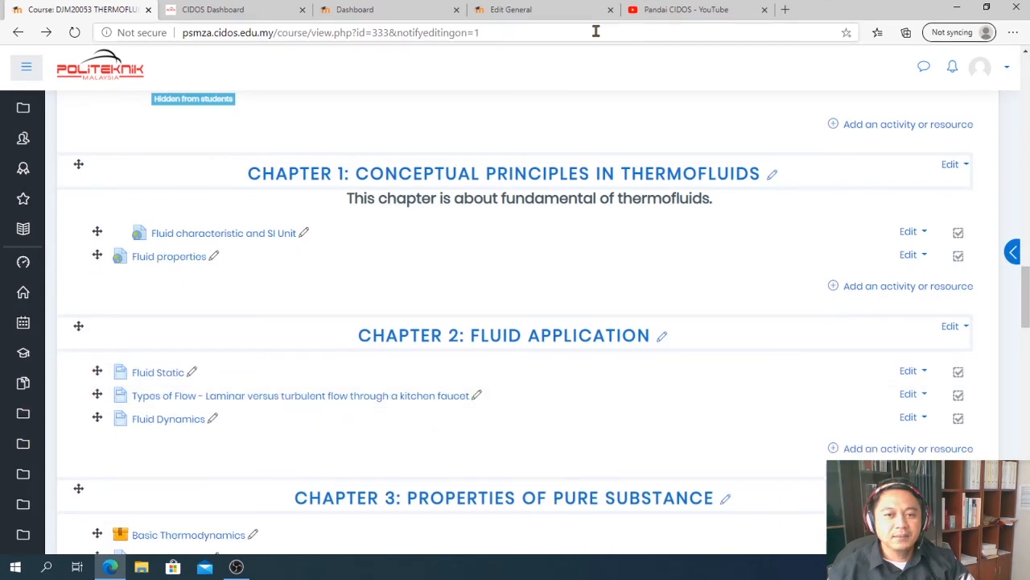
Step: Switch to the Pandai CIDOS channel page on YouTube
{"action": "scroll", "coordinate": [676, 200], "scroll_direction": "up", "scroll_amount": 1}
{"action": "scroll", "coordinate": [676, 200], "scroll_direction": "up", "scroll_amount": 12}
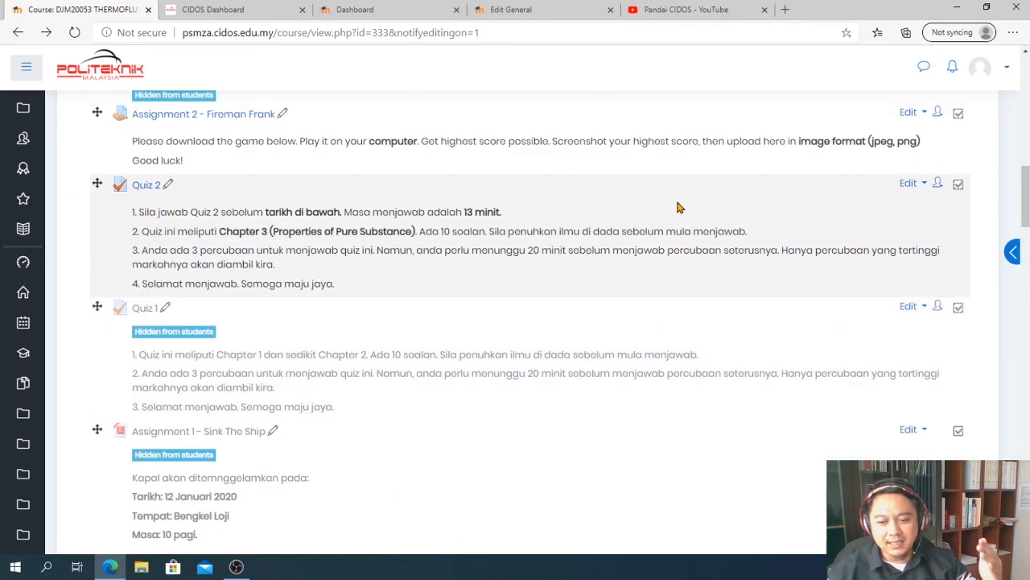
{"action": "scroll", "coordinate": [679, 208], "scroll_direction": "up", "scroll_amount": 10}
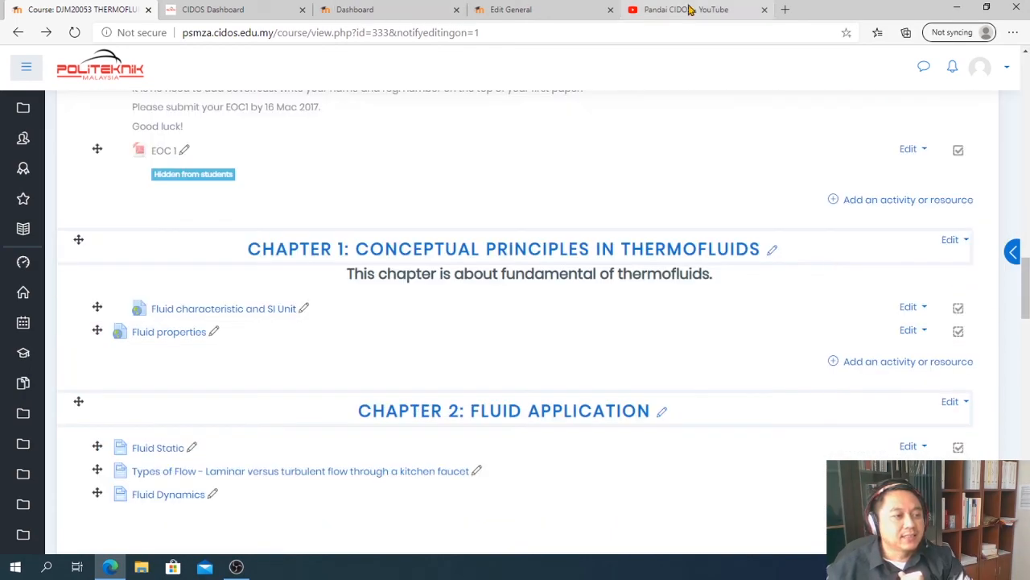
{"action": "left_click", "coordinate": [691, 9]}
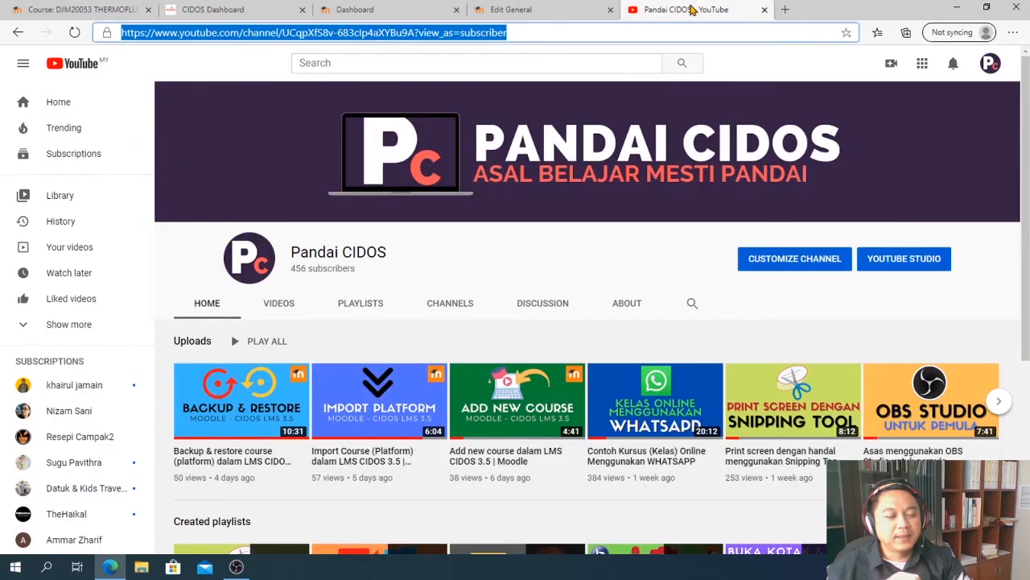